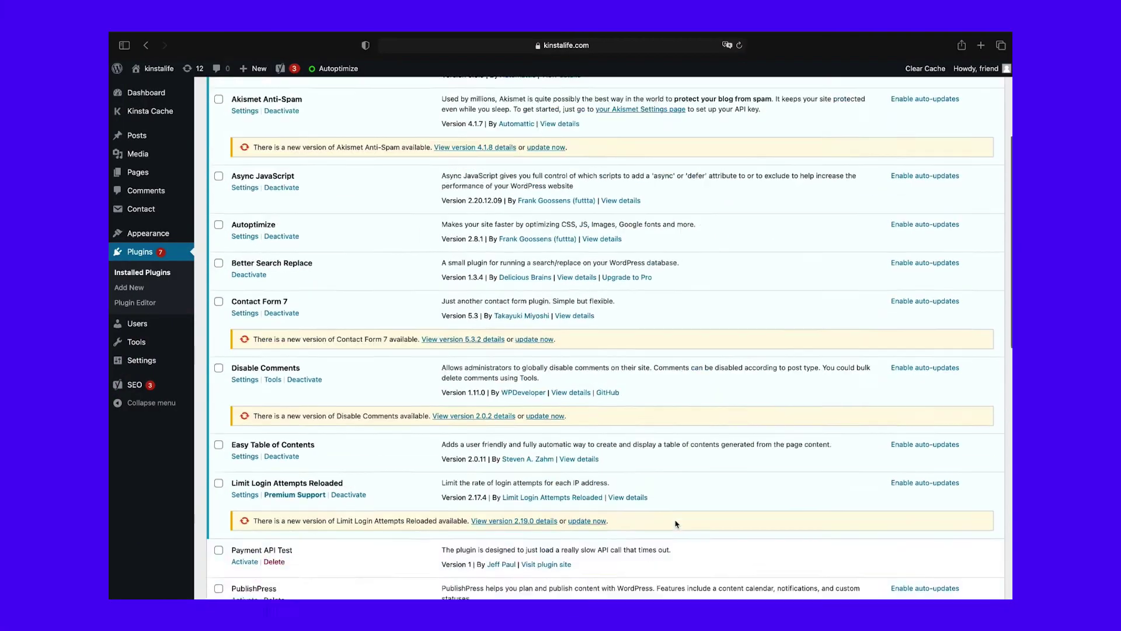
scroll(676, 523, down, 3)
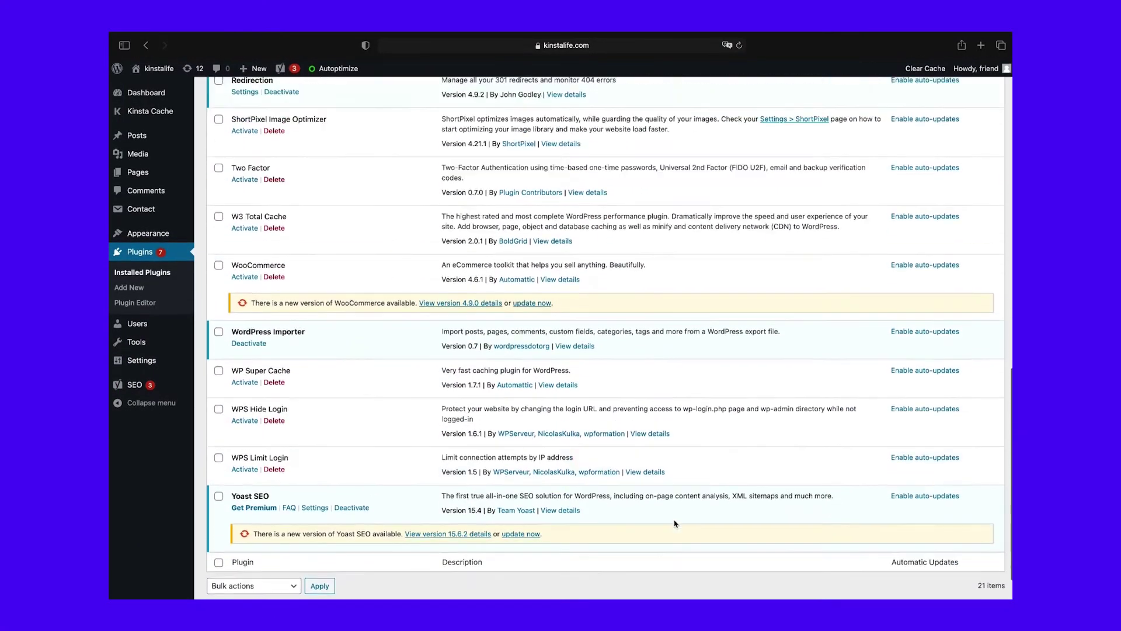
- Open the Site Health screen under Tools
scroll(676, 523, up, 13)
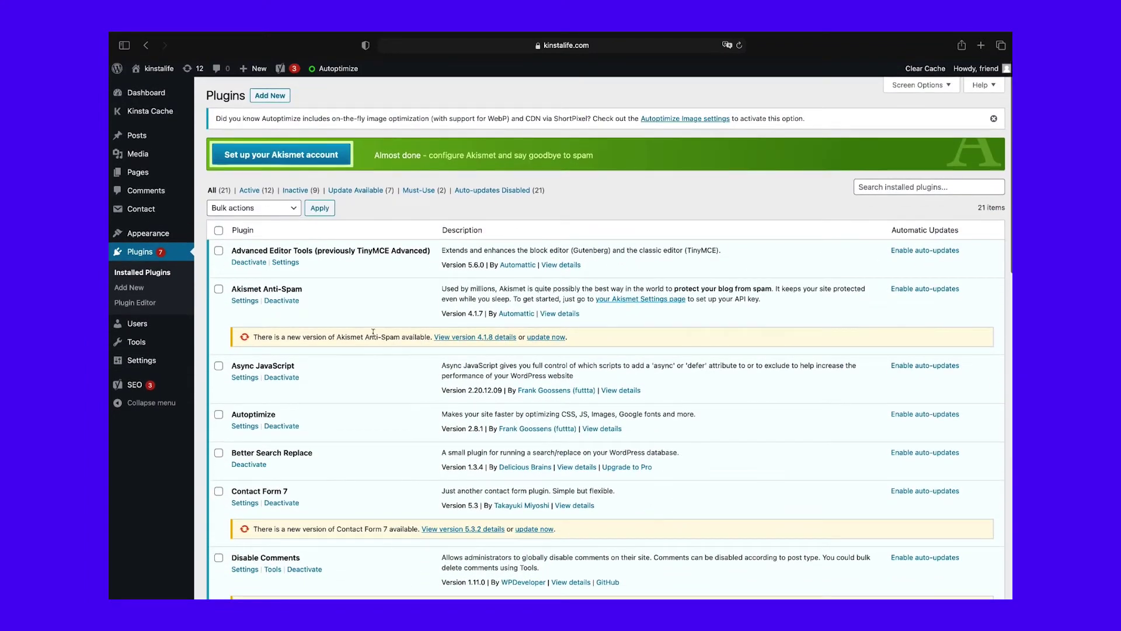
mouse_move(138, 343)
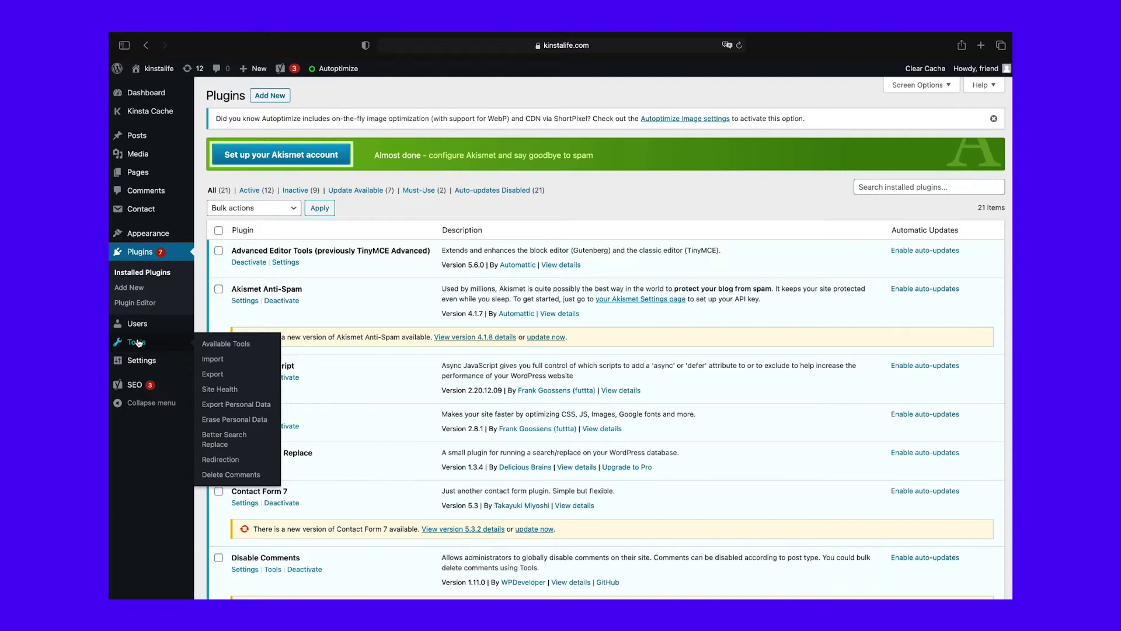
click(219, 389)
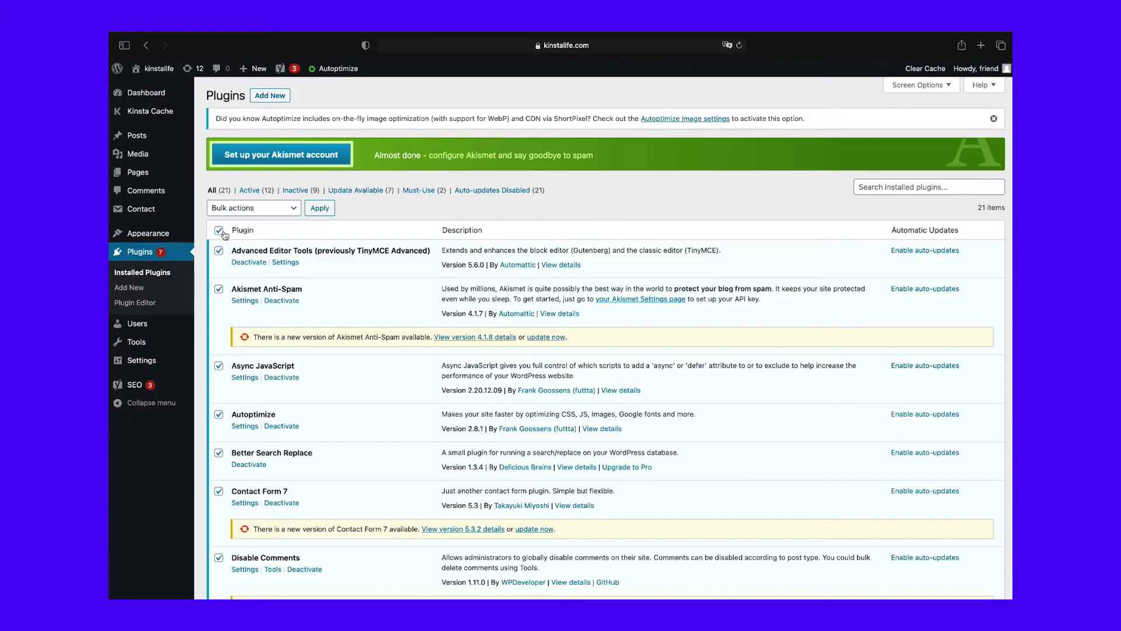
- Apply the Deactivate bulk action to all the checked plugins
click(295, 209)
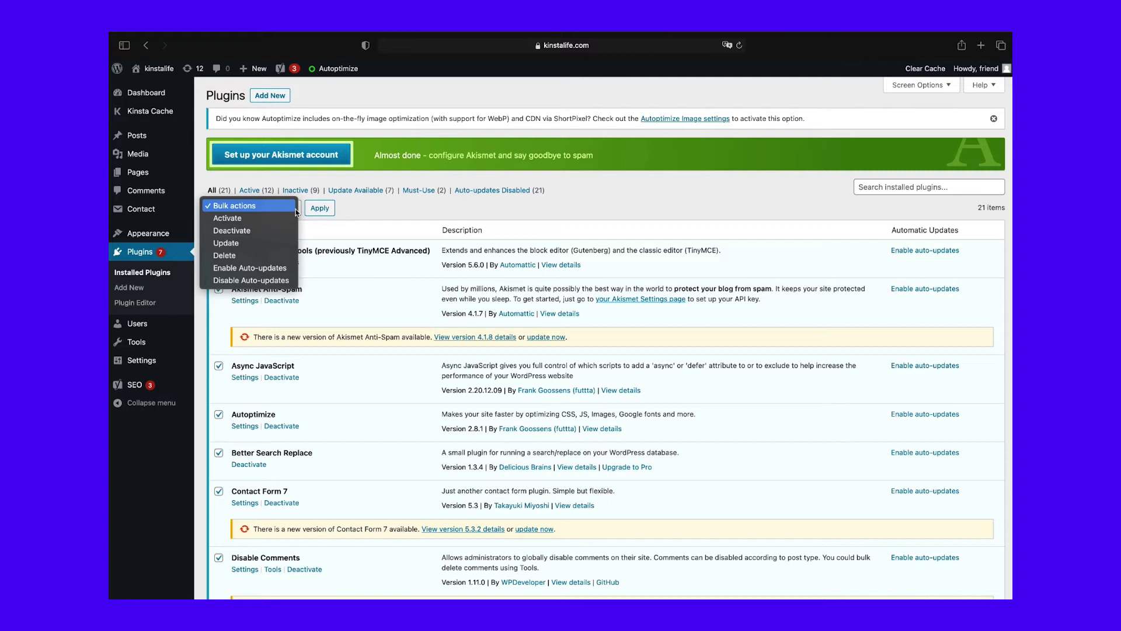
click(258, 232)
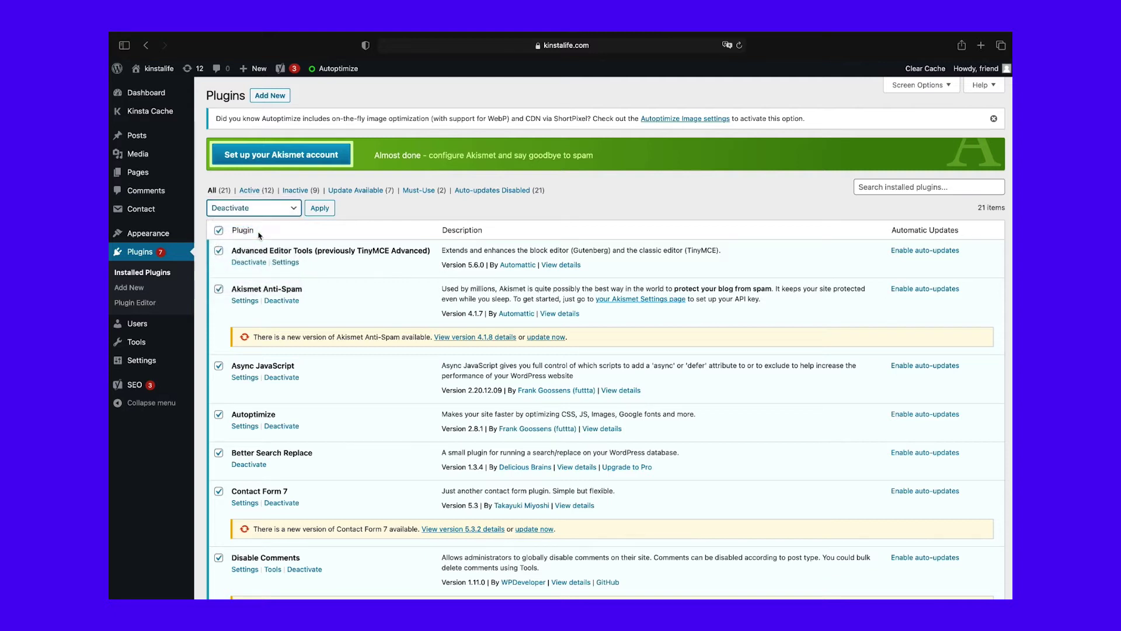
click(320, 208)
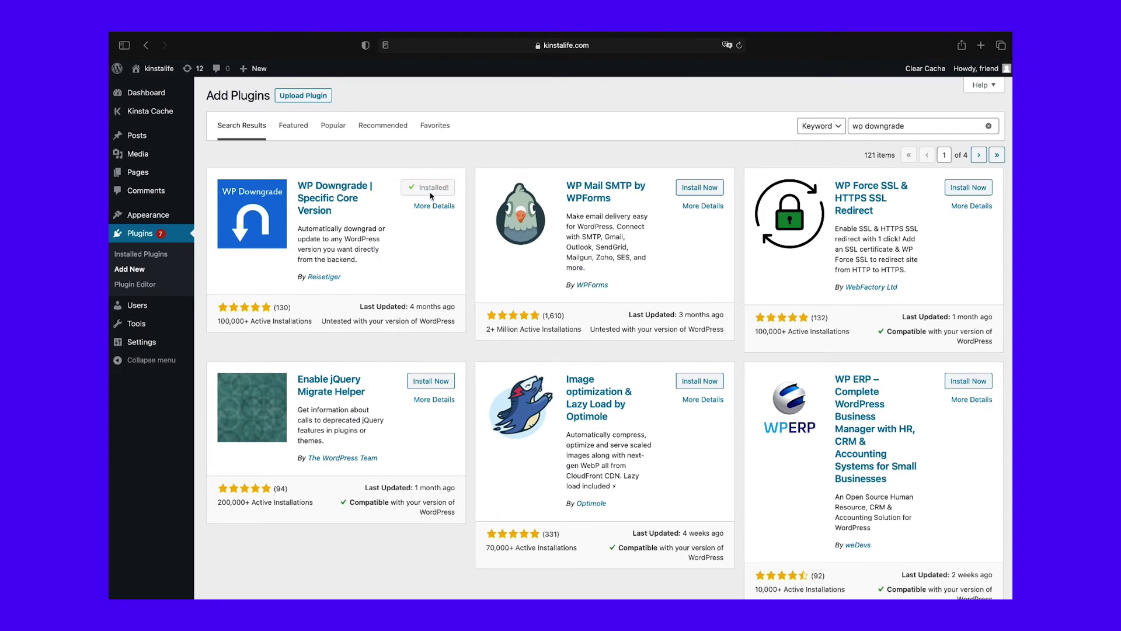
- Activate WP Downgrade, save 4.9.8 as its target WordPress version, then go to Updates
click(431, 193)
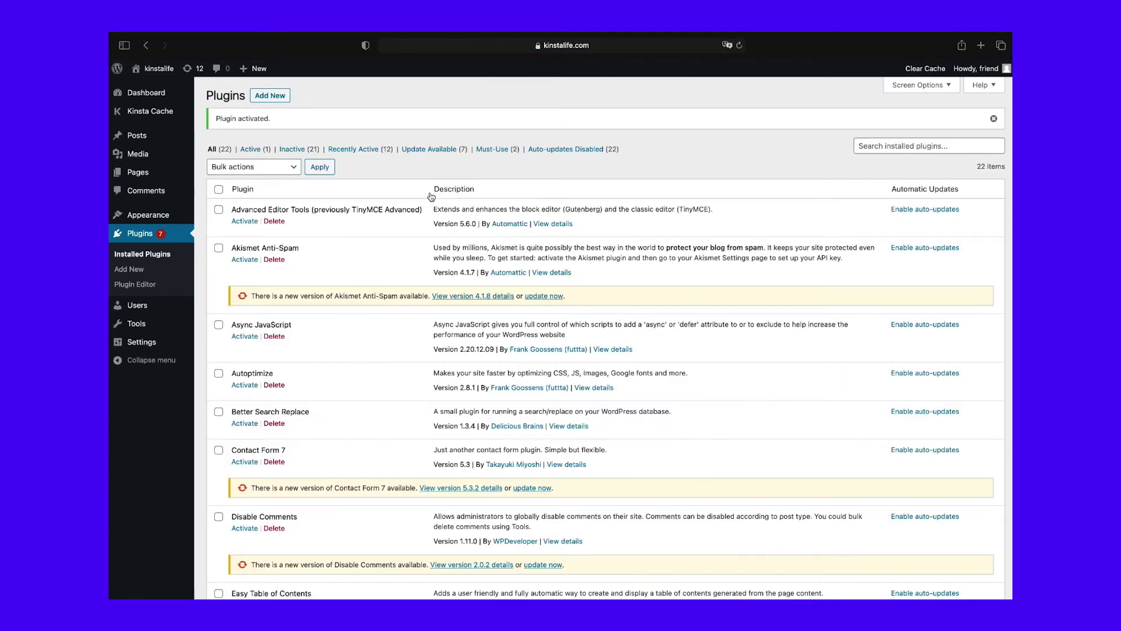
mouse_move(149, 347)
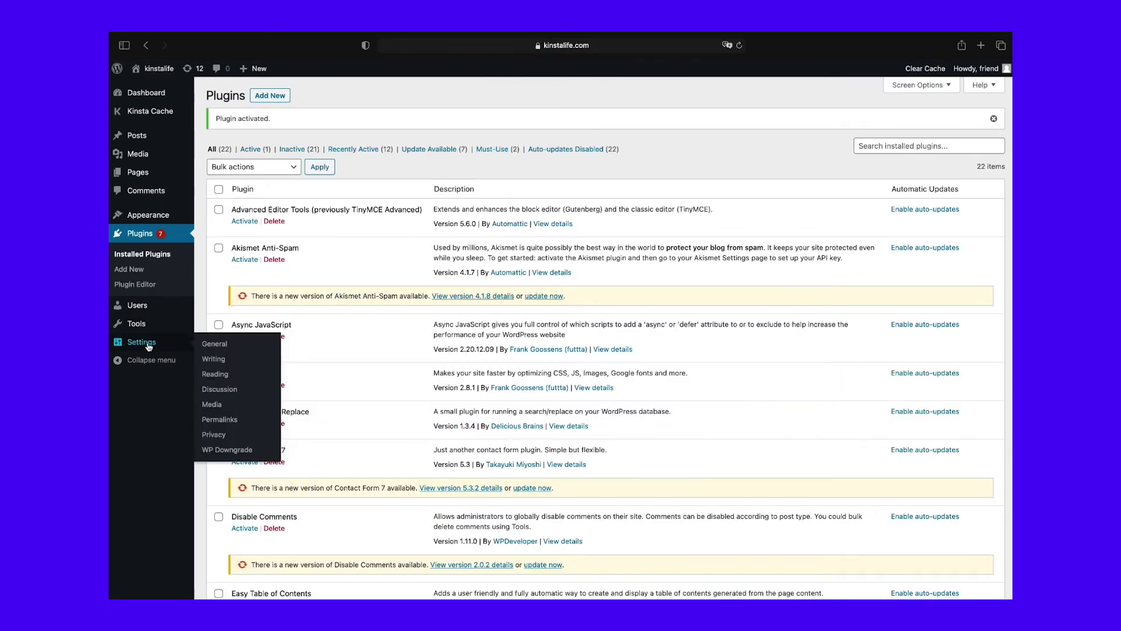
click(227, 449)
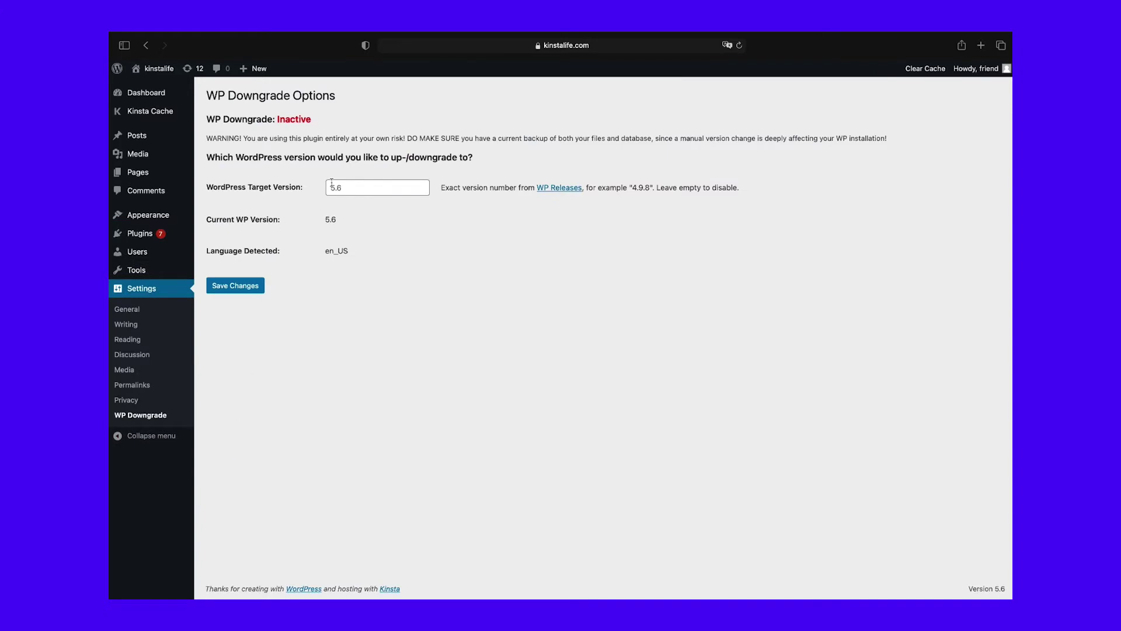
click(350, 188)
text(4.9.8)
click(240, 287)
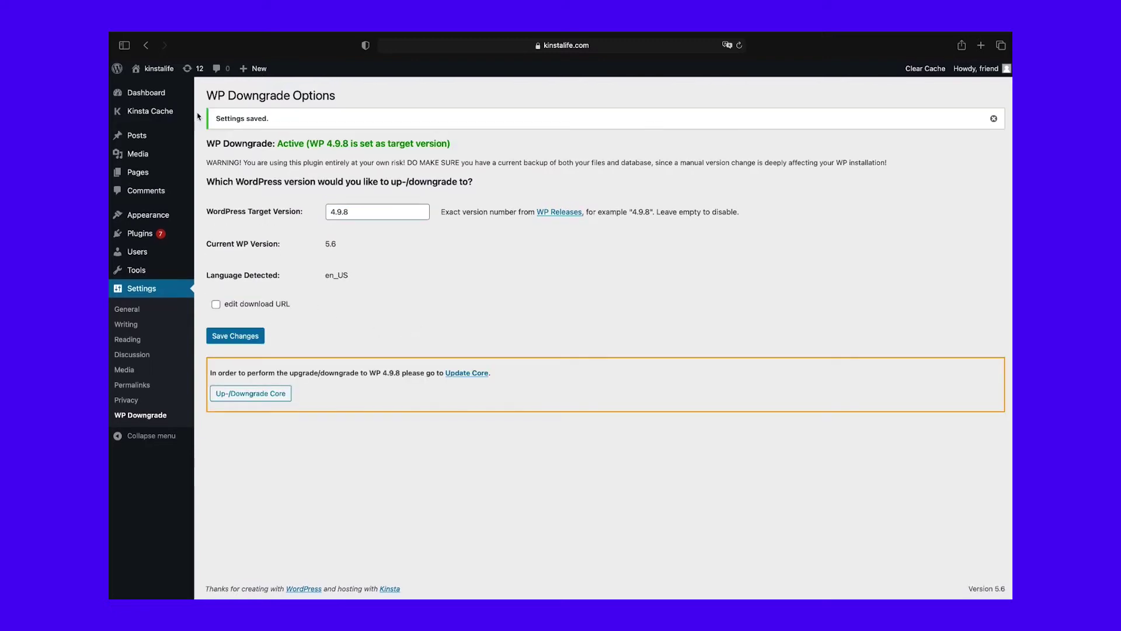
mouse_move(158, 99)
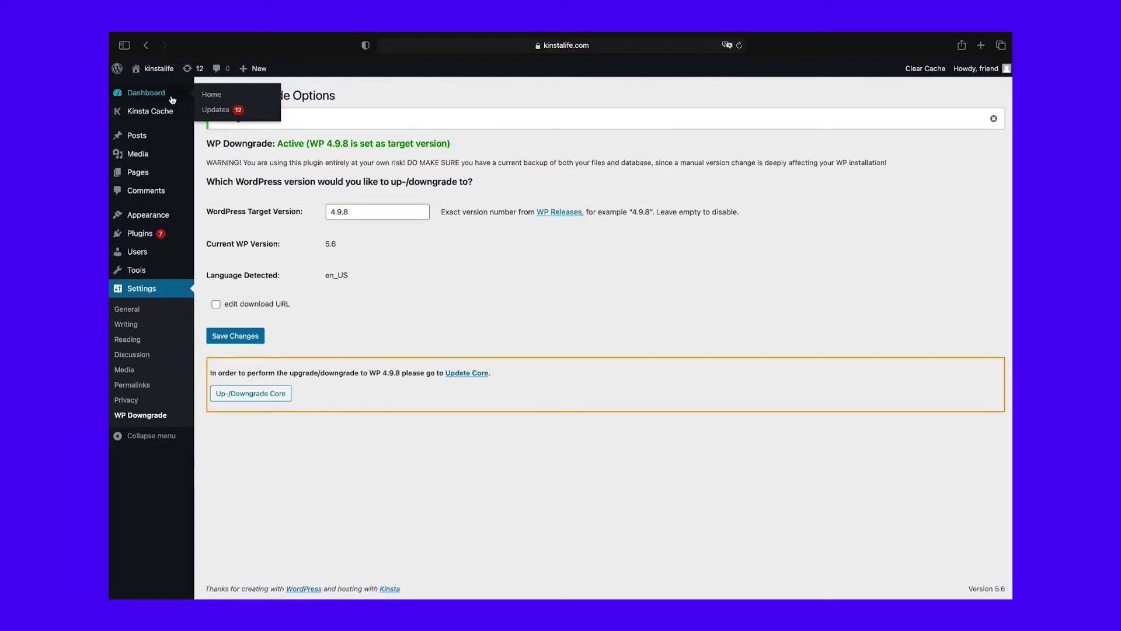
click(214, 111)
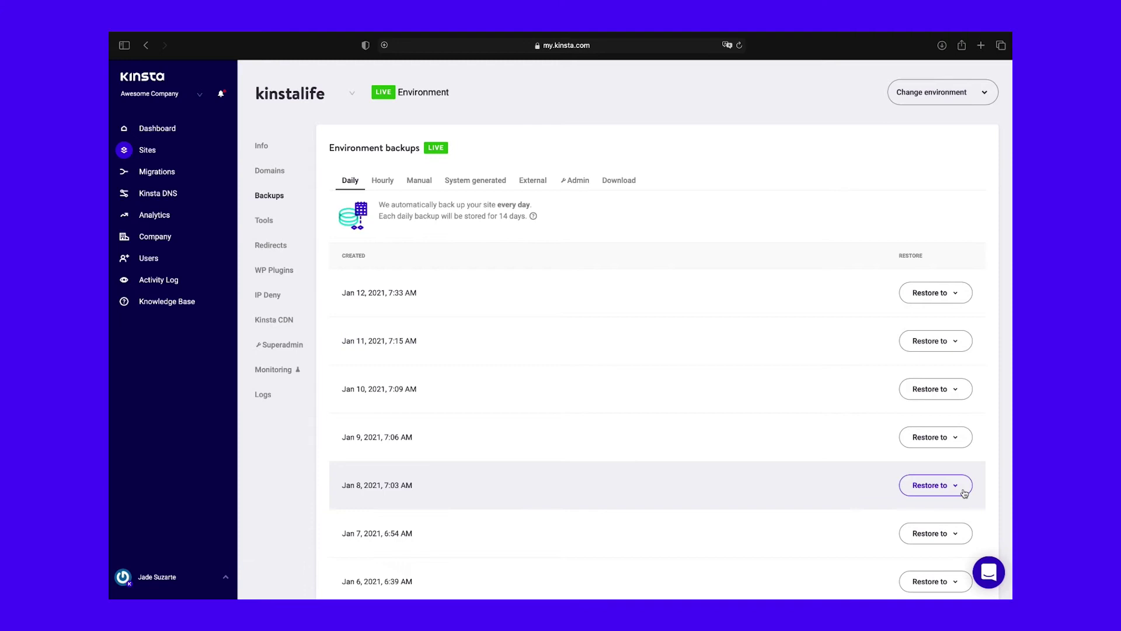
- Check the Jan 8 backup's restore destinations without restoring, then view the Download backups
click(964, 493)
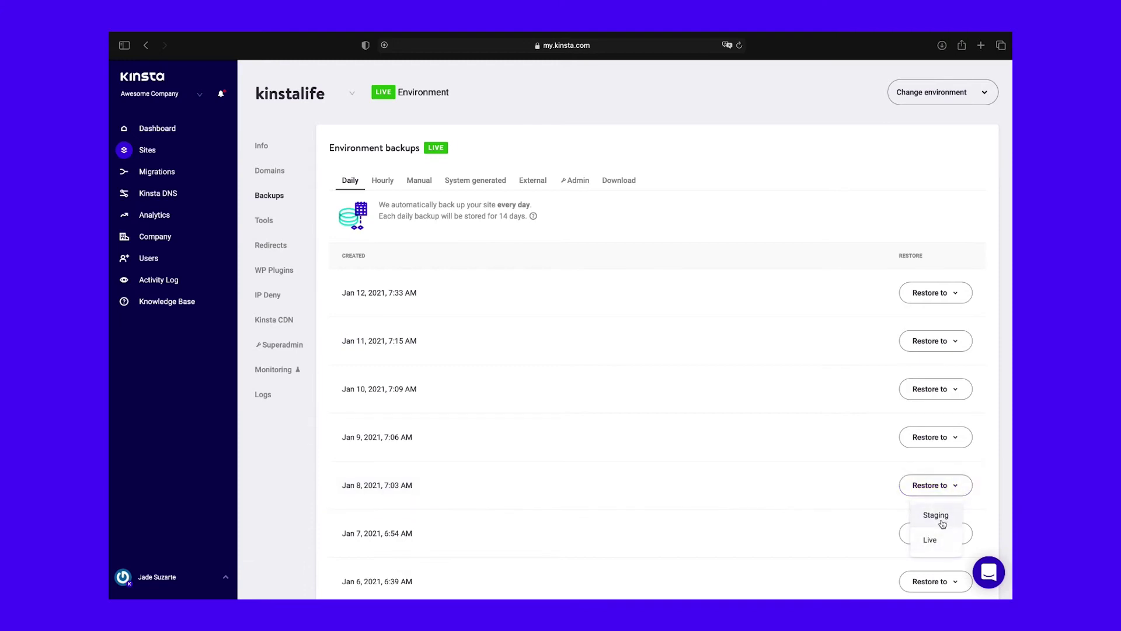
click(744, 183)
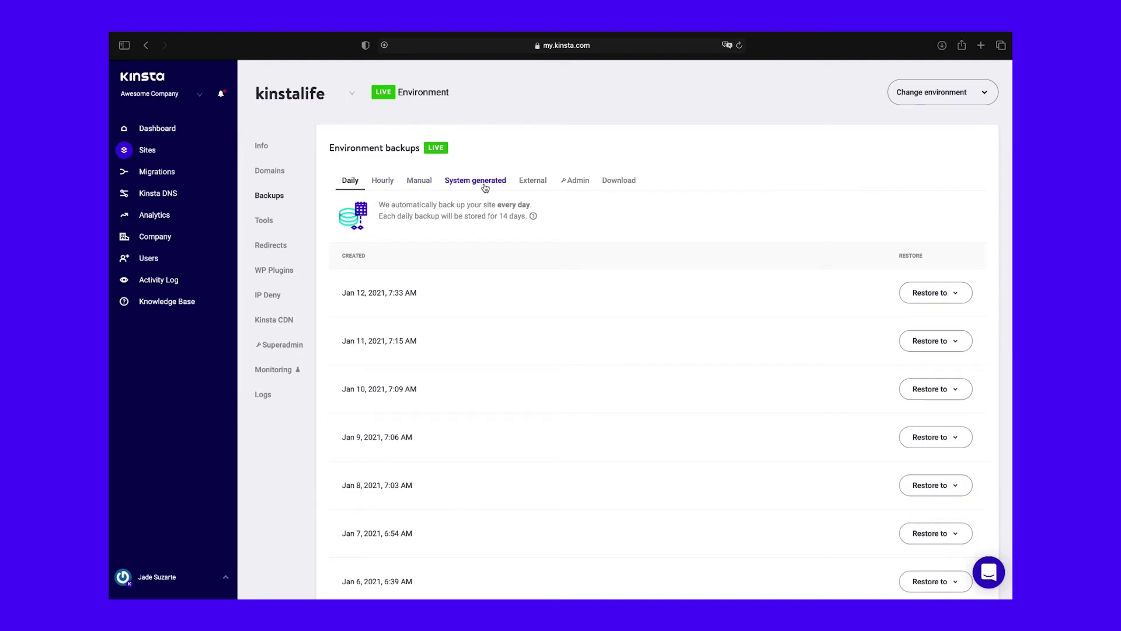
click(624, 184)
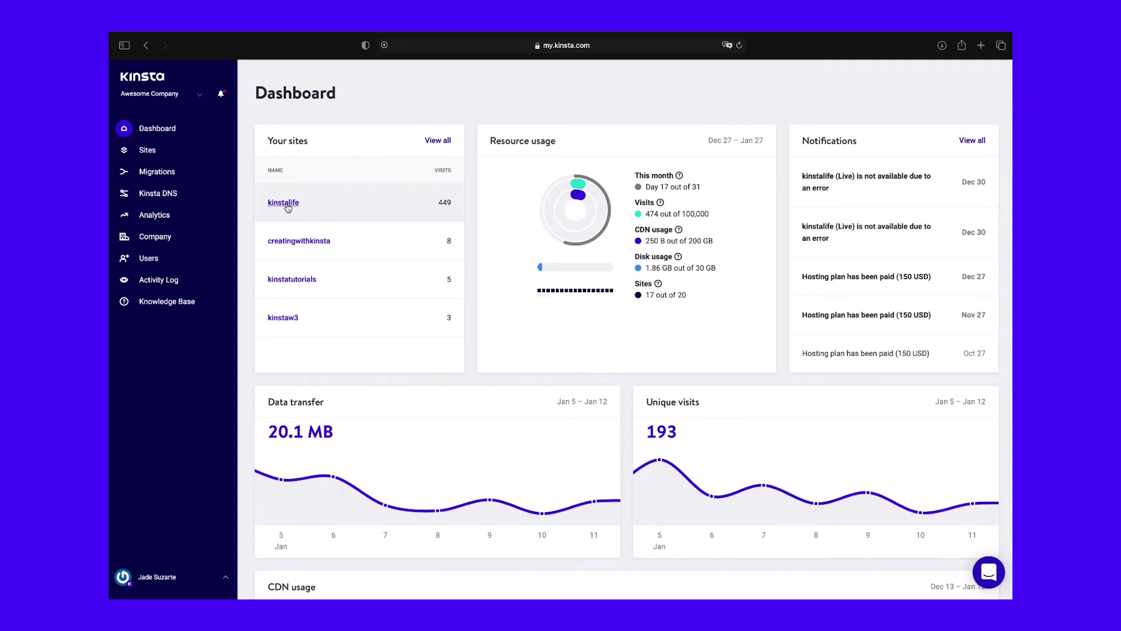
- Restore kinstalife's Jan 12 backup to staging, entering 'kinstalife' as confirmation
click(283, 203)
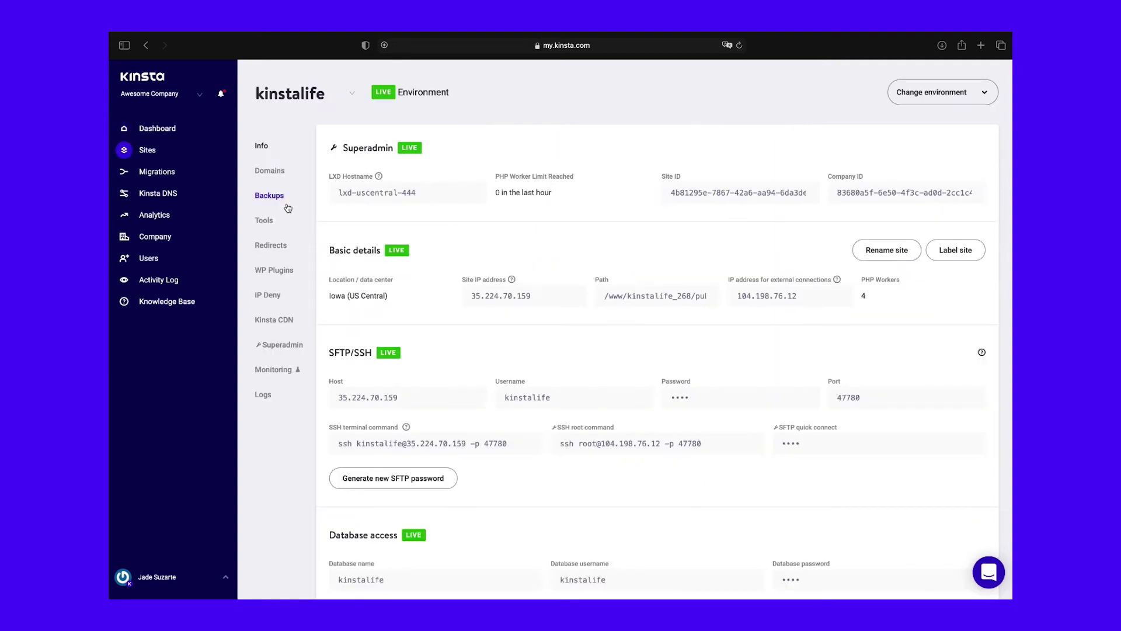
click(269, 197)
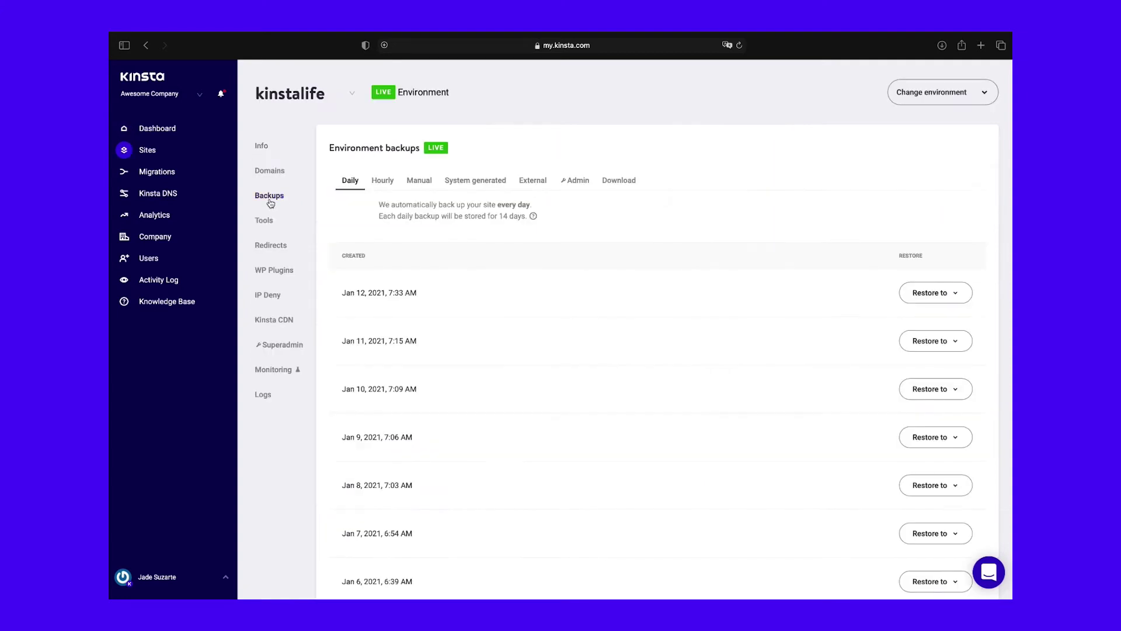
click(953, 294)
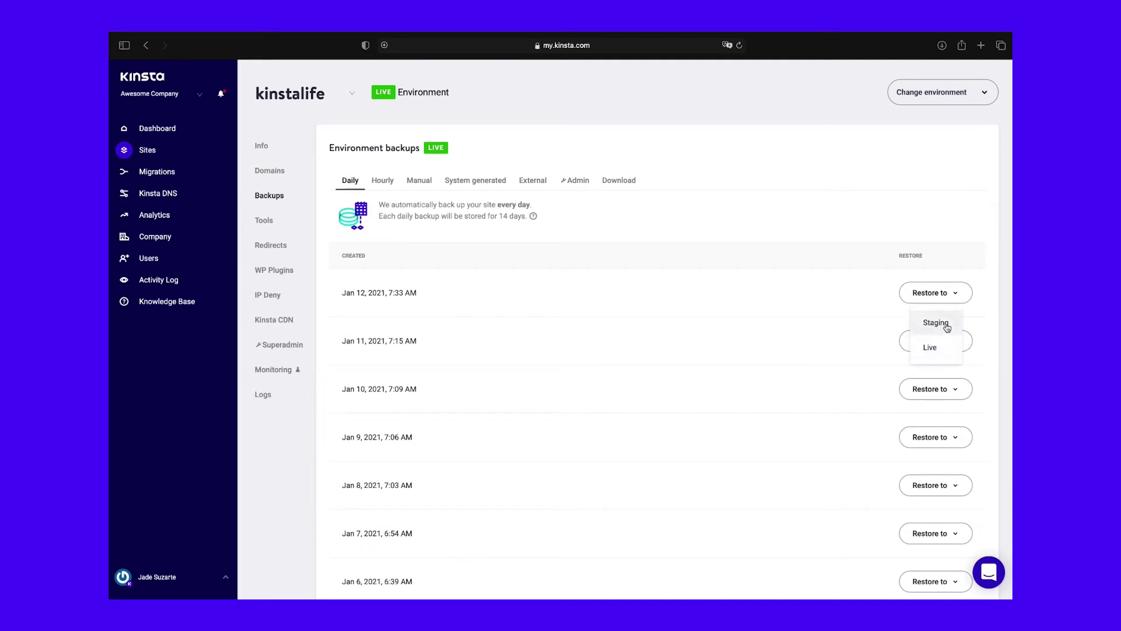
click(946, 325)
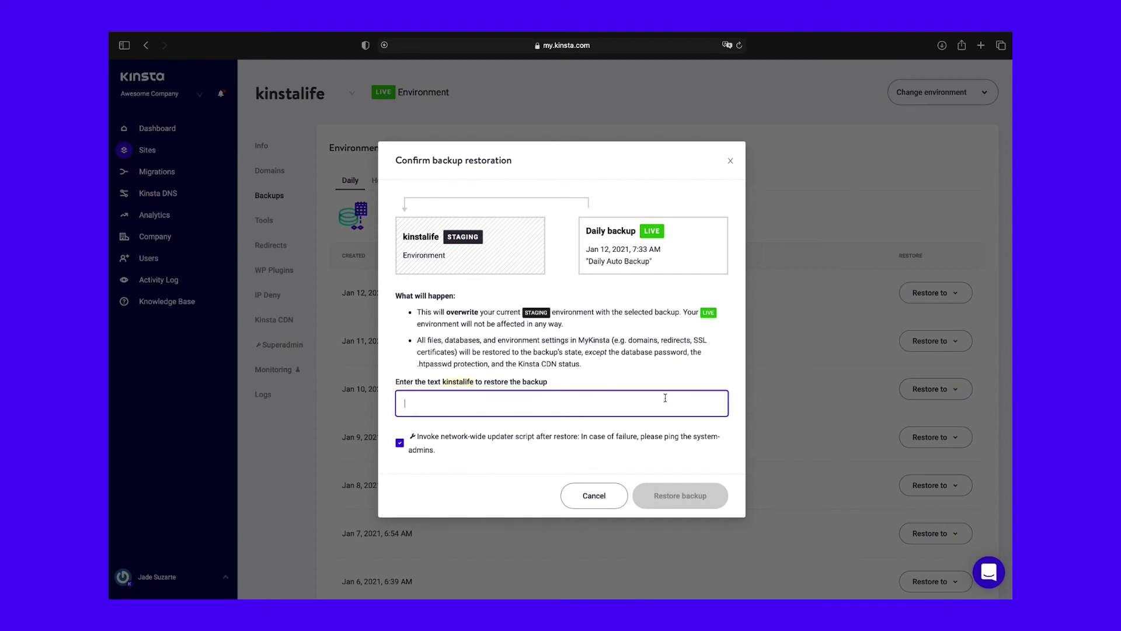
text(kinstalife)
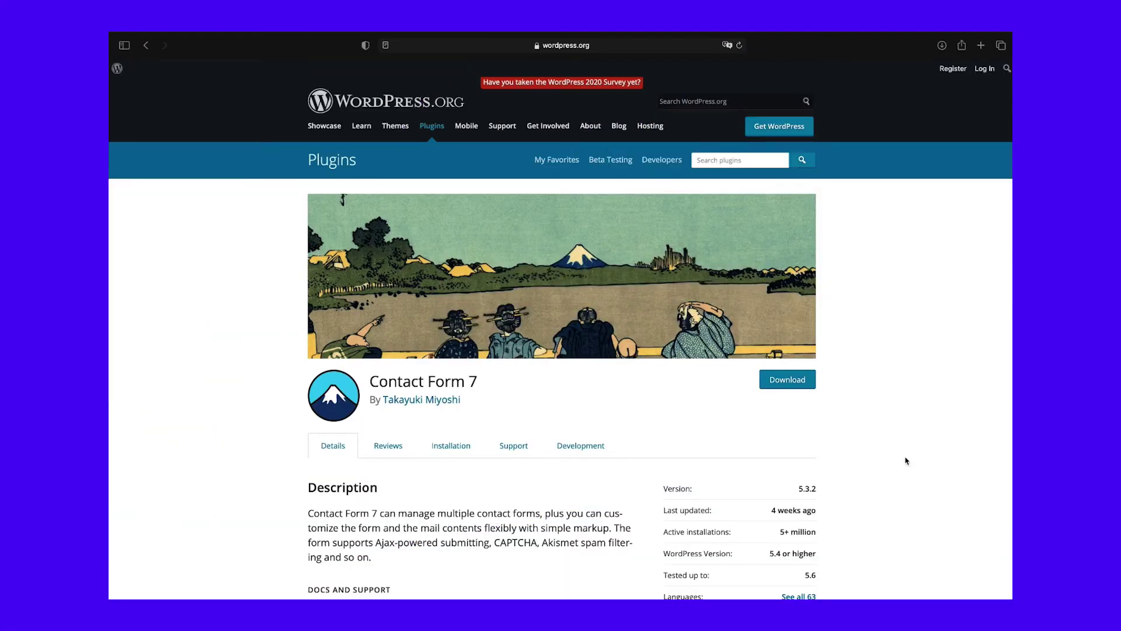
- Download Contact Form 7 version 5.3 from the Advanced View's Previous Versions dropdown
scroll(918, 463, down, 5)
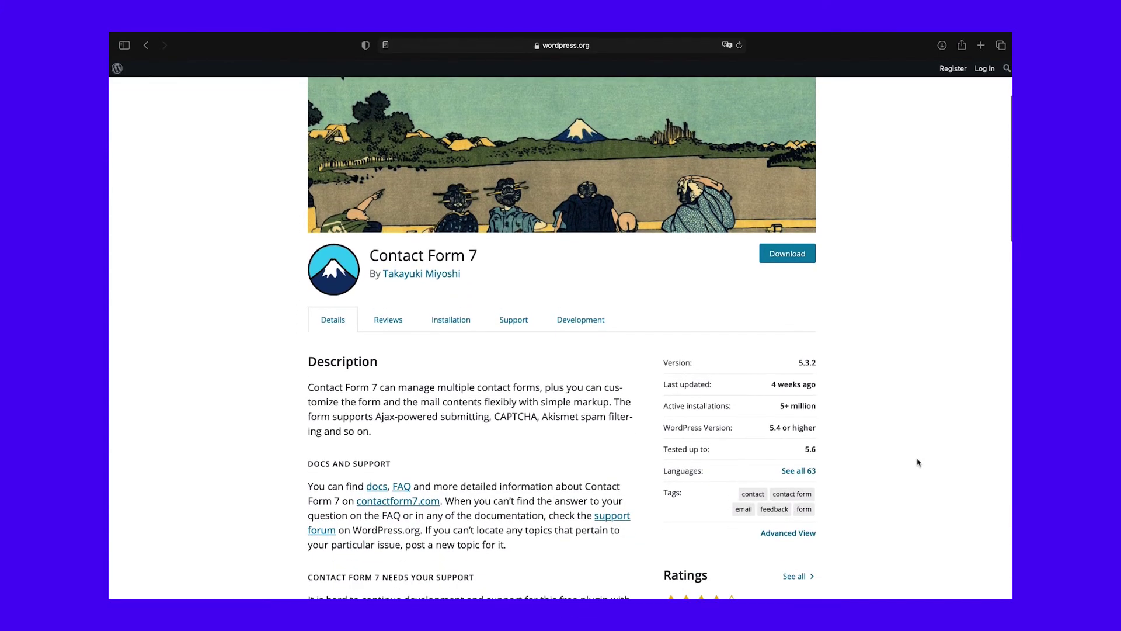
scroll(917, 462, down, 2)
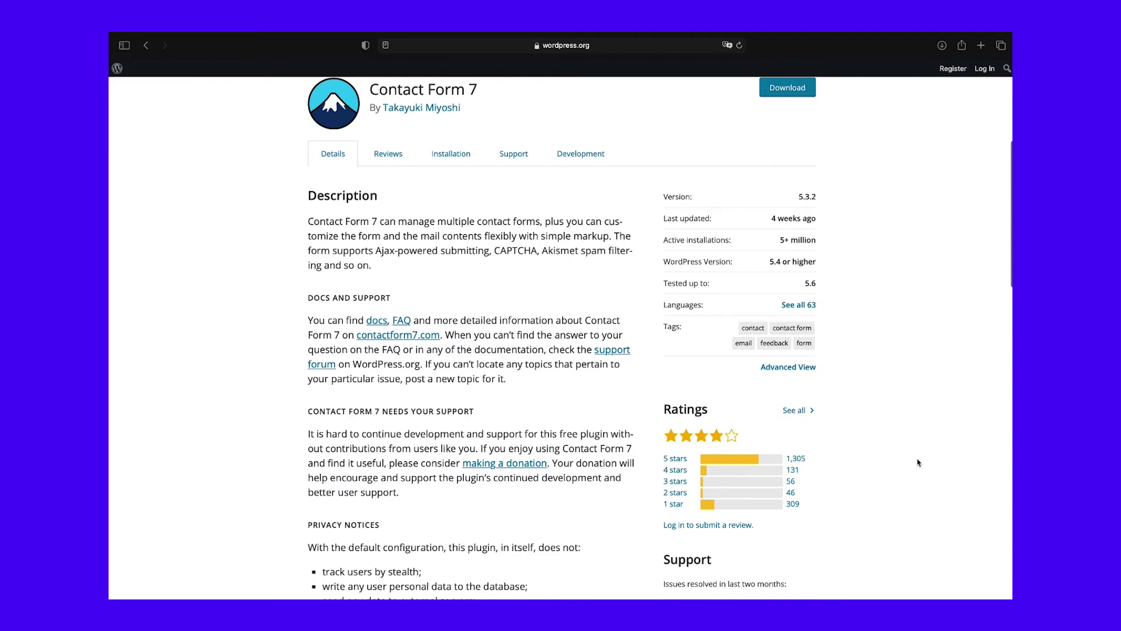
click(793, 369)
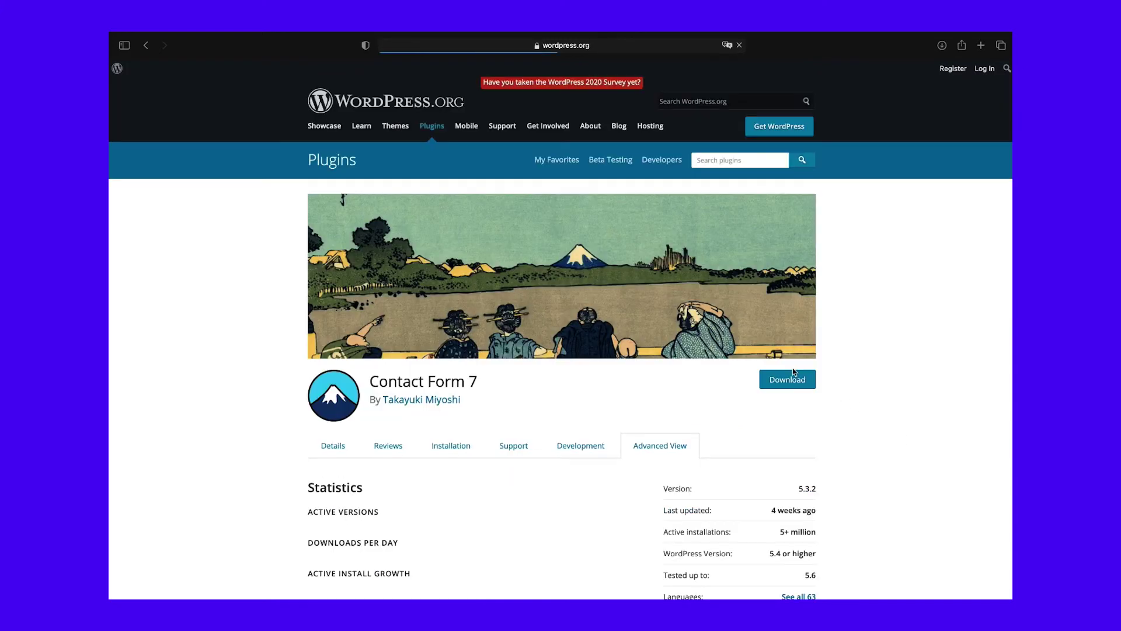
scroll(675, 485, down, 1)
scroll(676, 485, down, 15)
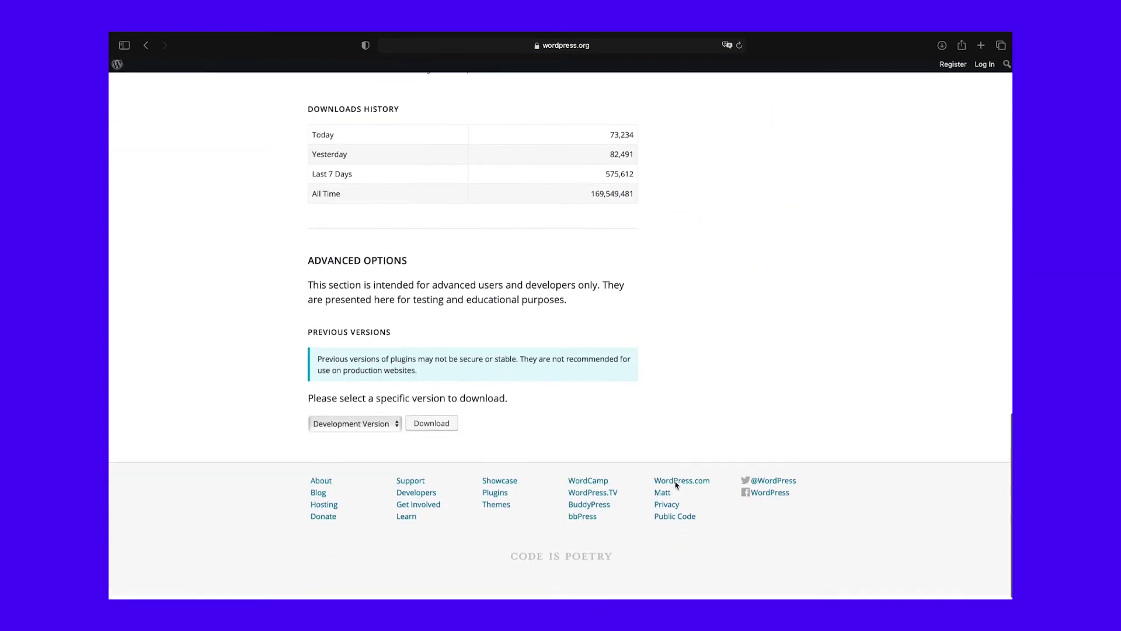
click(396, 428)
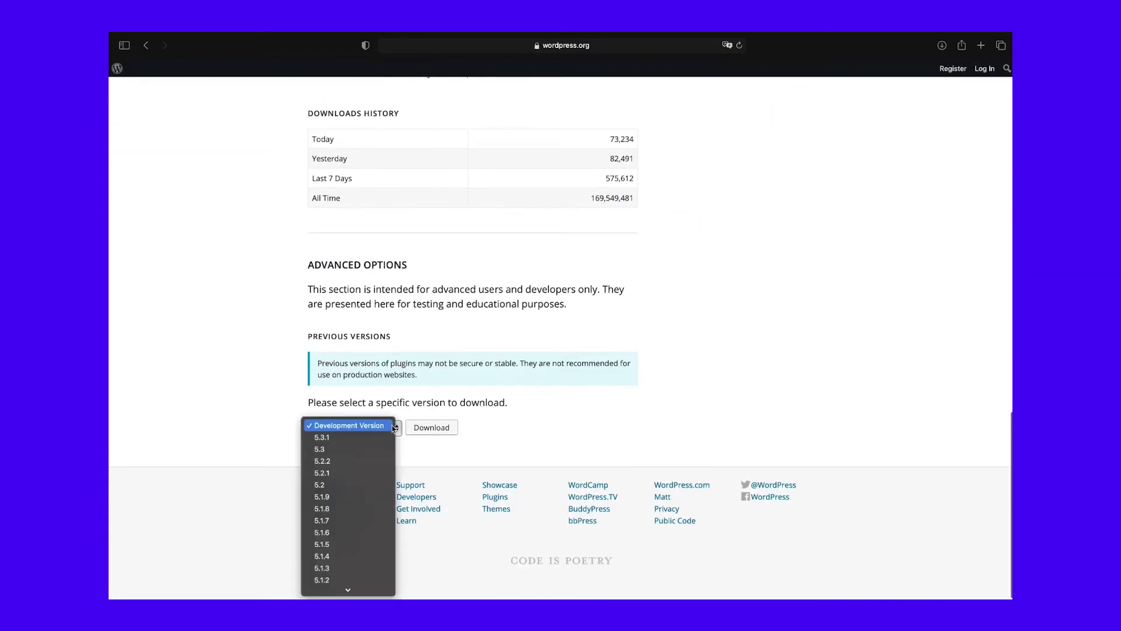
click(331, 448)
click(449, 432)
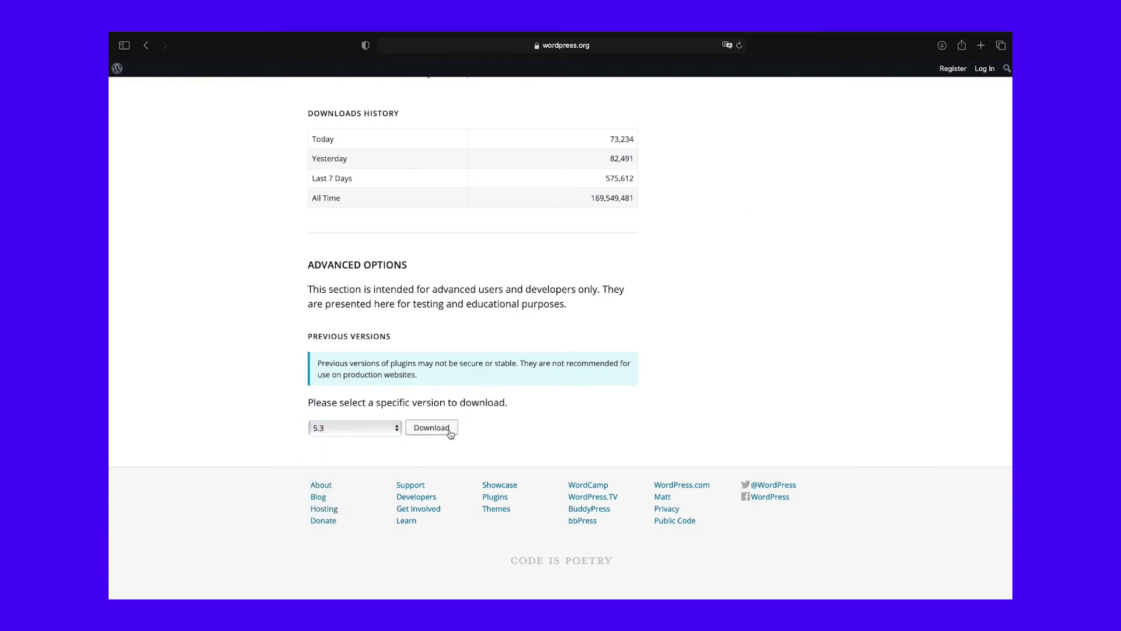
scroll(718, 345, up, 10)
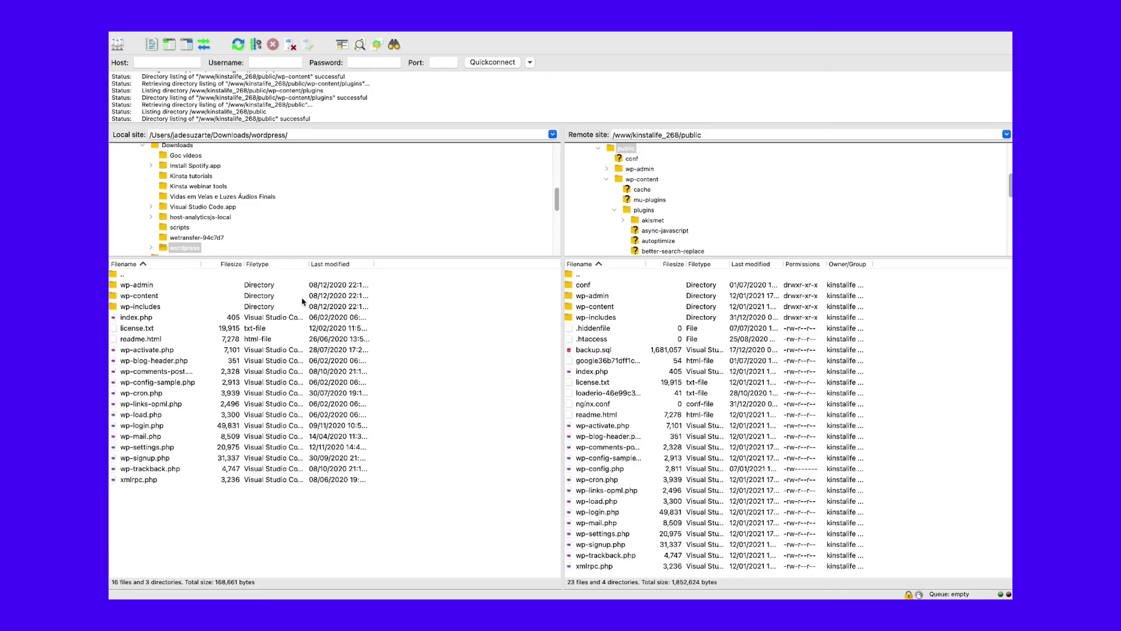
- Go to wp-content/plugins on the server and begin renaming the contact-form-7 folder
double_click(607, 307)
double_click(584, 307)
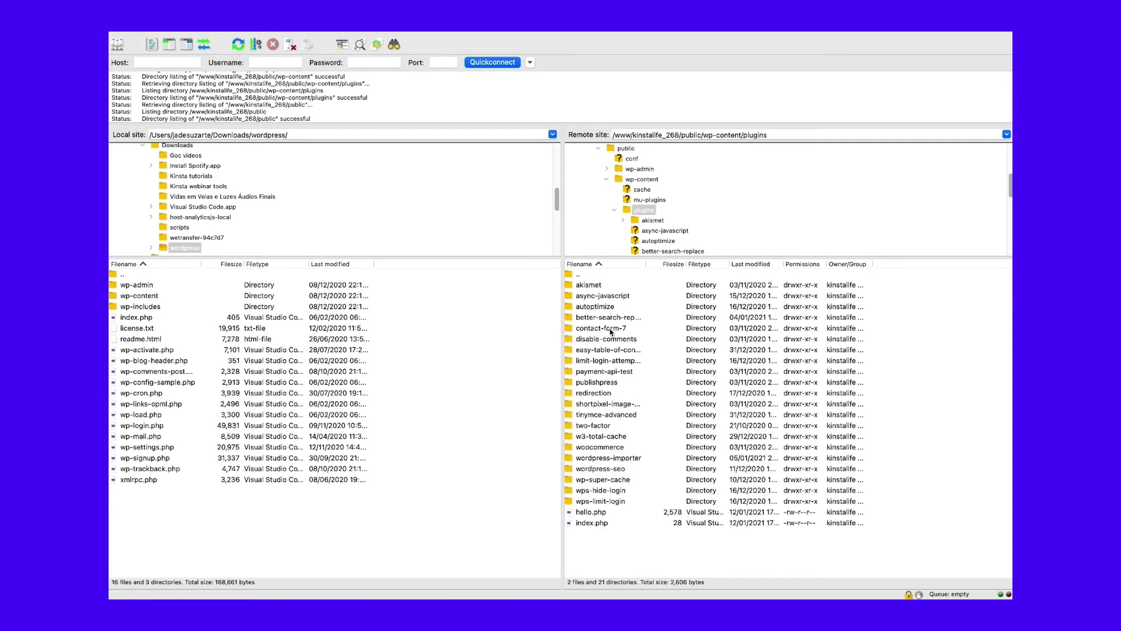
click(611, 331)
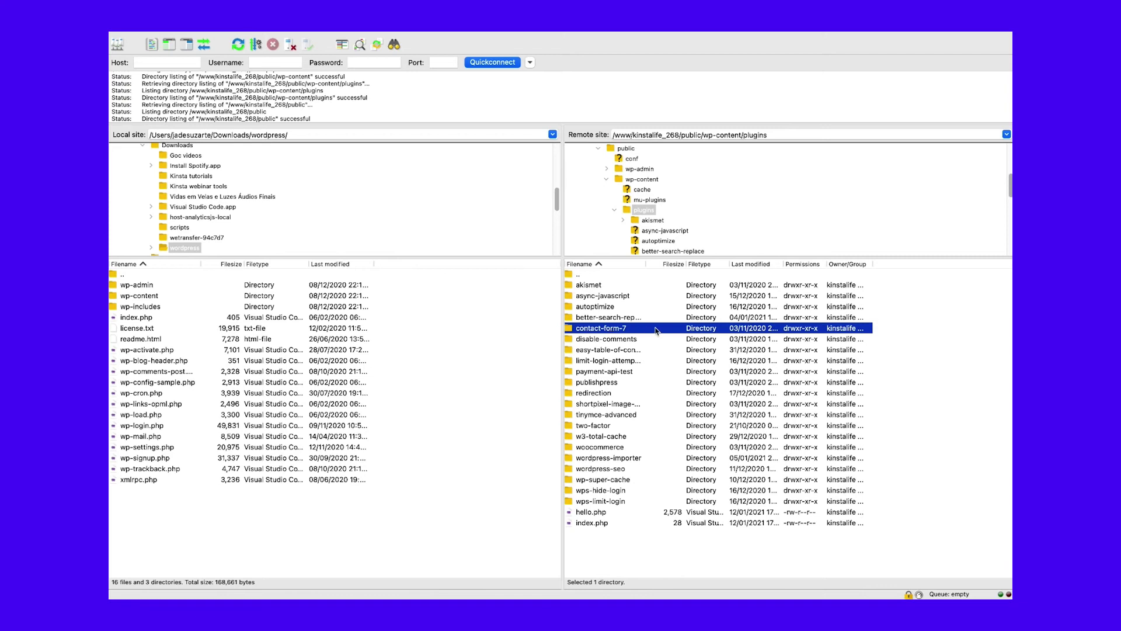
right_click(656, 330)
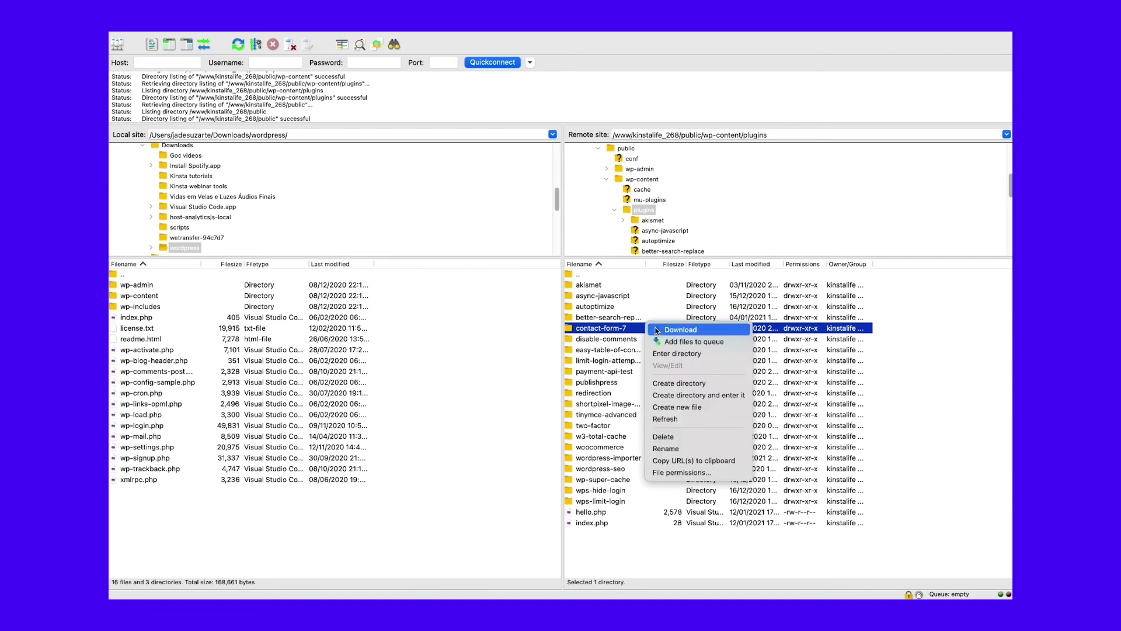
click(668, 449)
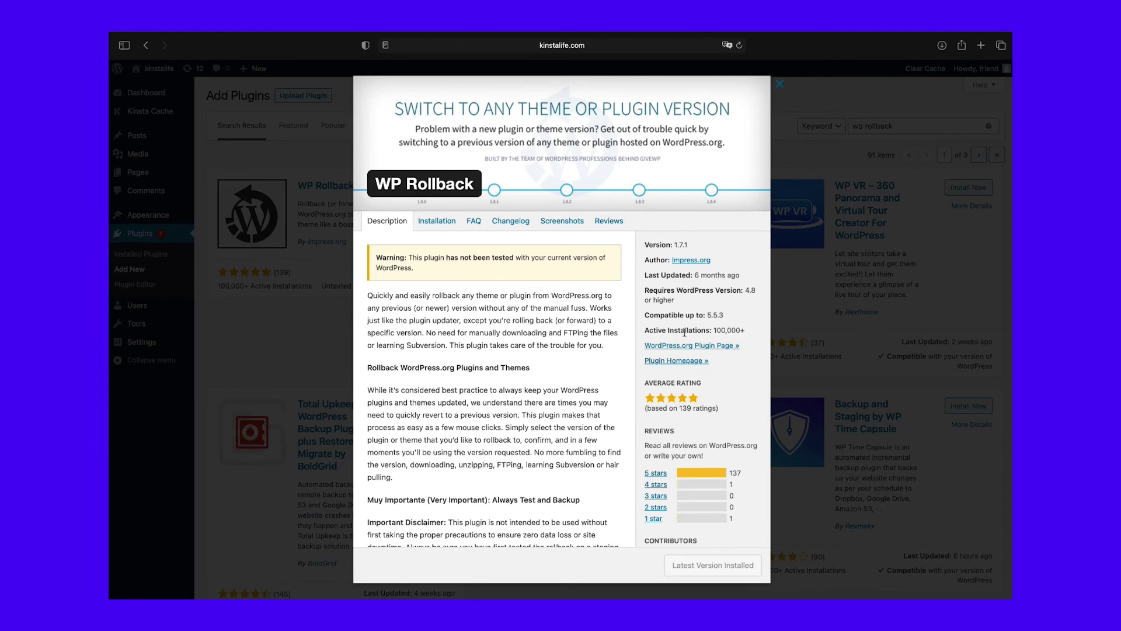
- Dismiss the WP Rollback plugin details modal
click(347, 359)
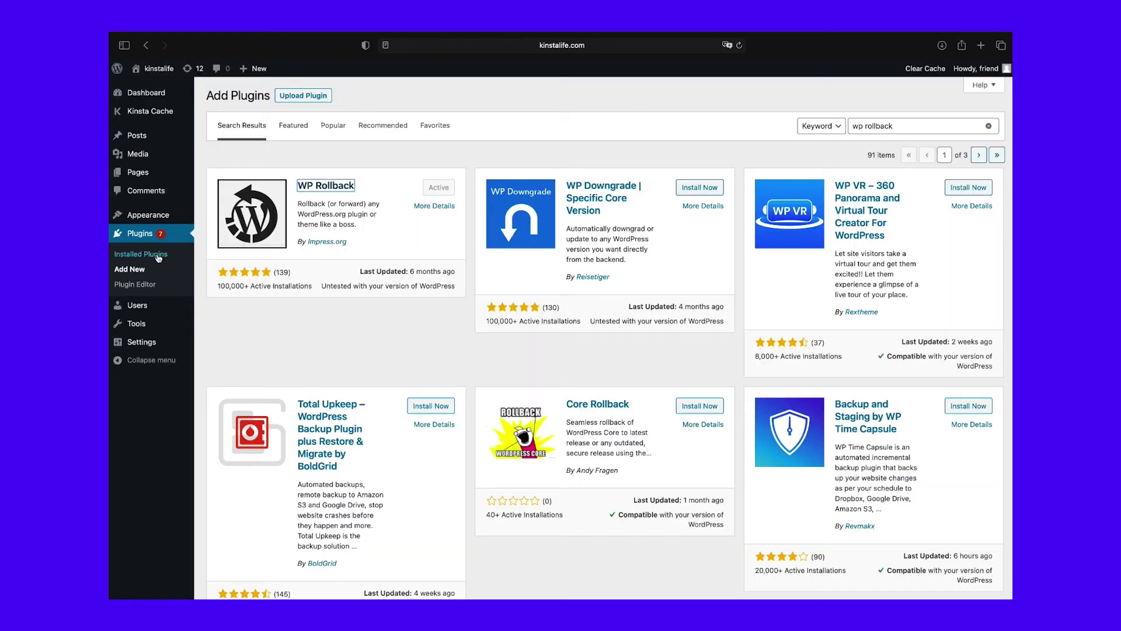
- Start a rollback of Disable Comments from Installed Plugins and select version 2.0.2
click(158, 257)
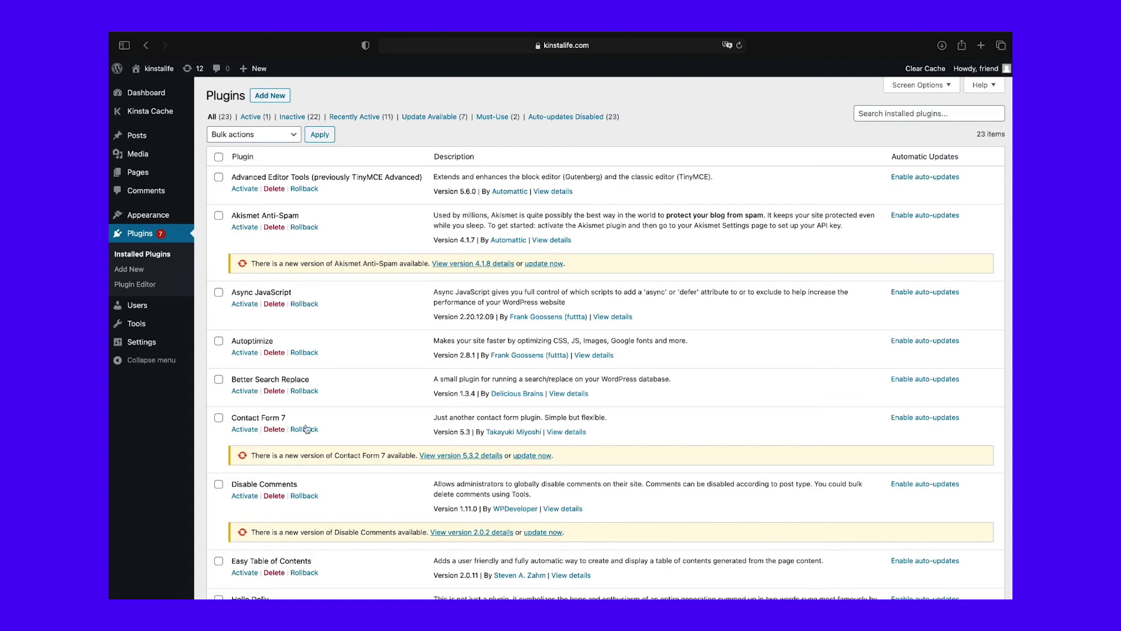
click(306, 496)
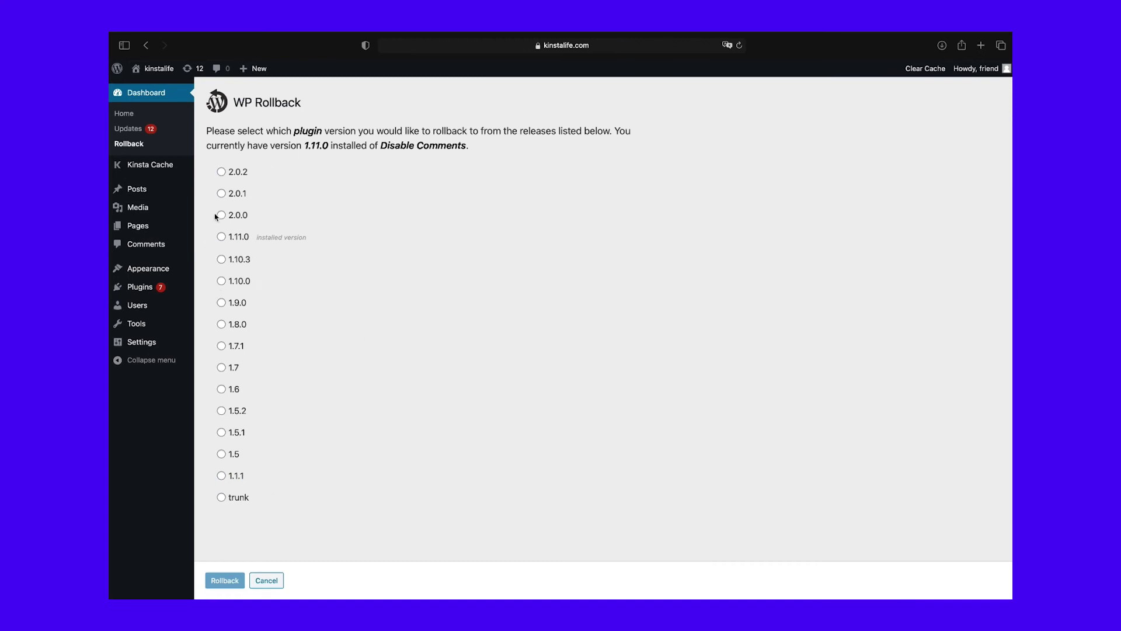
click(222, 172)
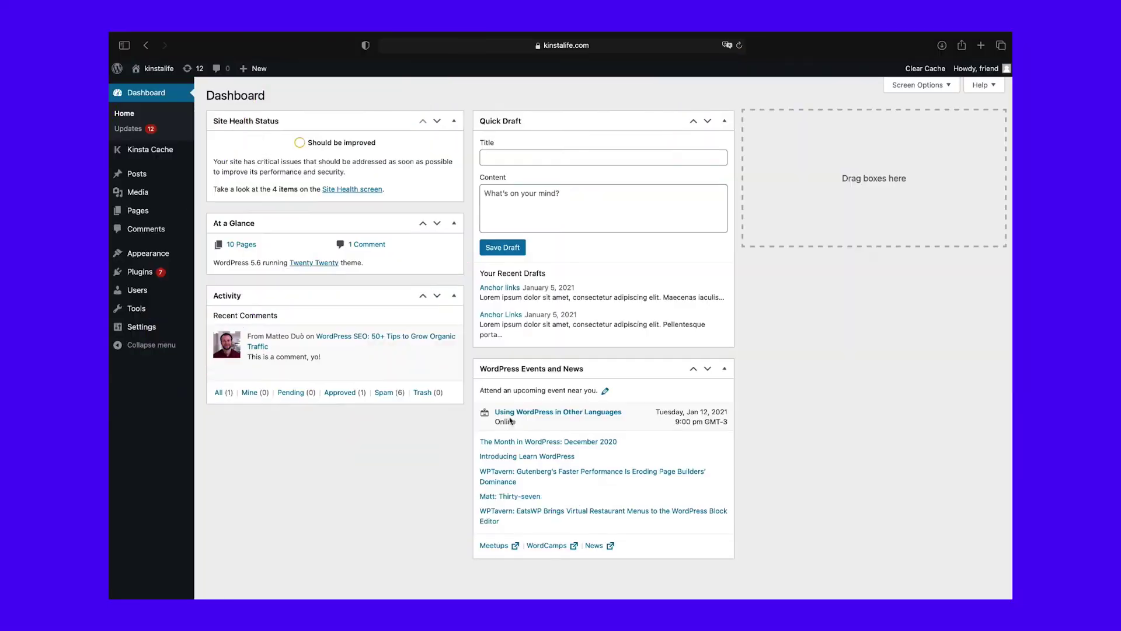
- Roll the ColorMag theme back to version 2.0.4 from its theme details
mouse_move(153, 254)
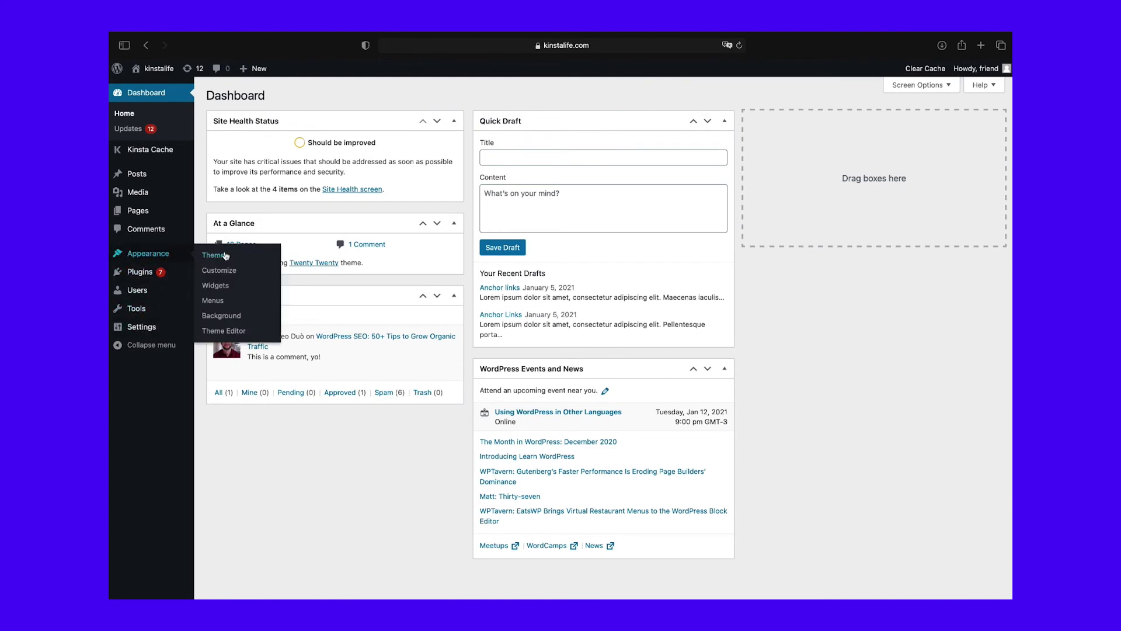
click(225, 256)
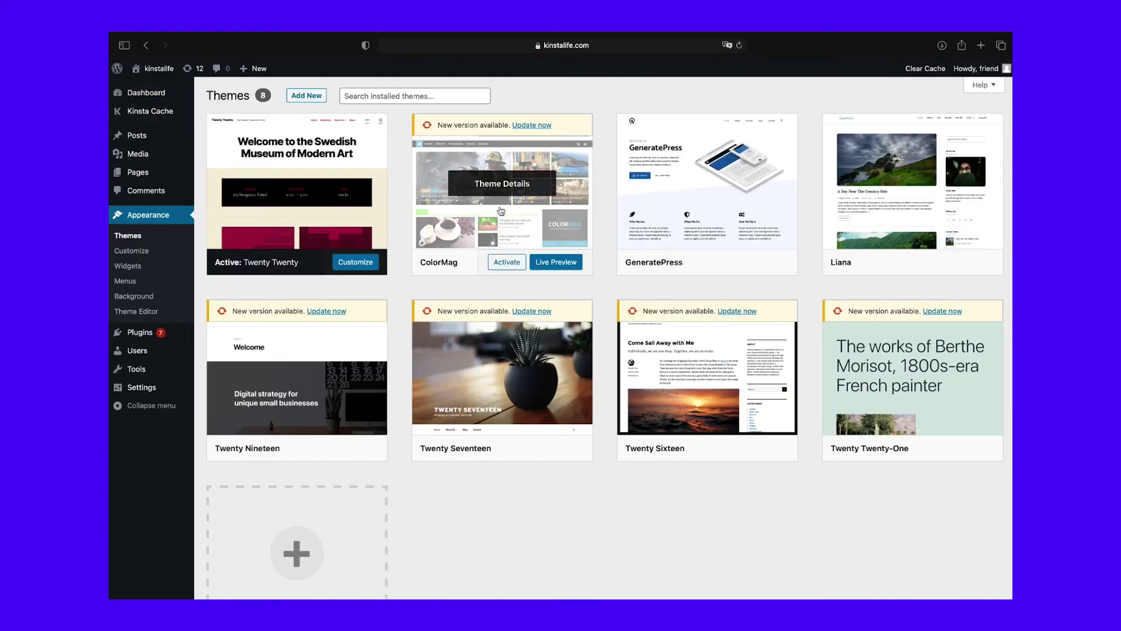
click(500, 210)
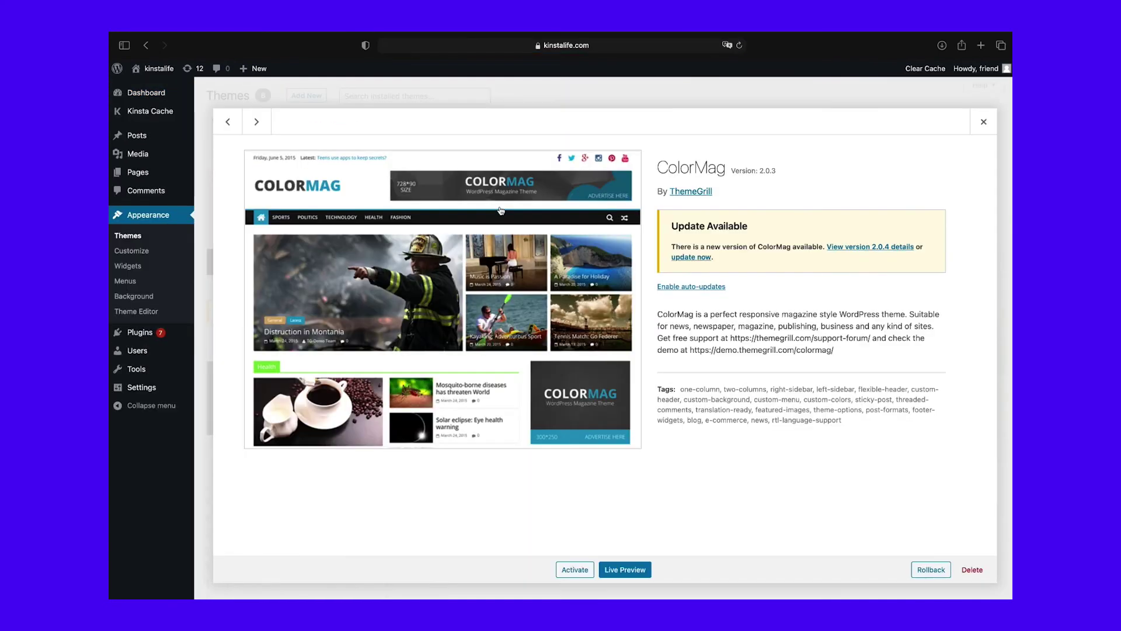
click(937, 574)
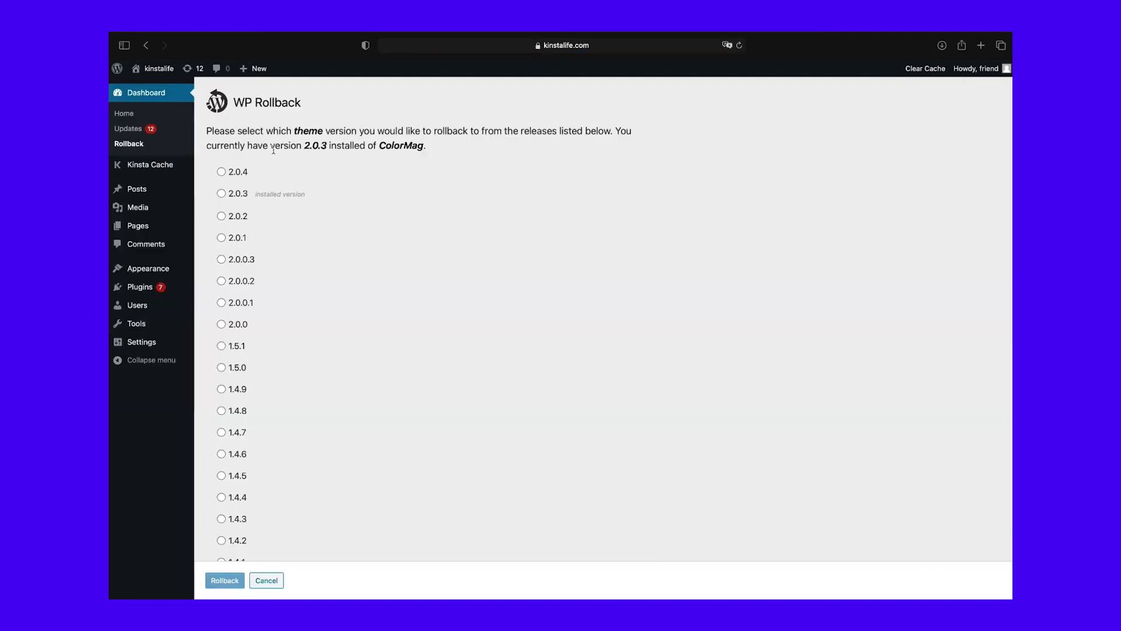
click(222, 172)
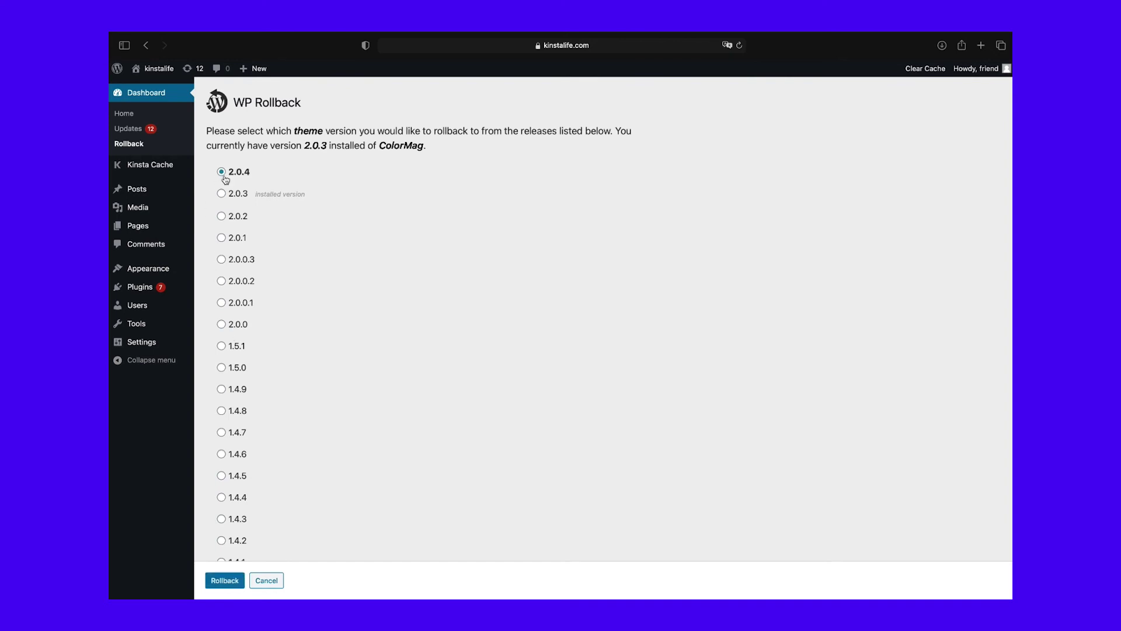
click(236, 584)
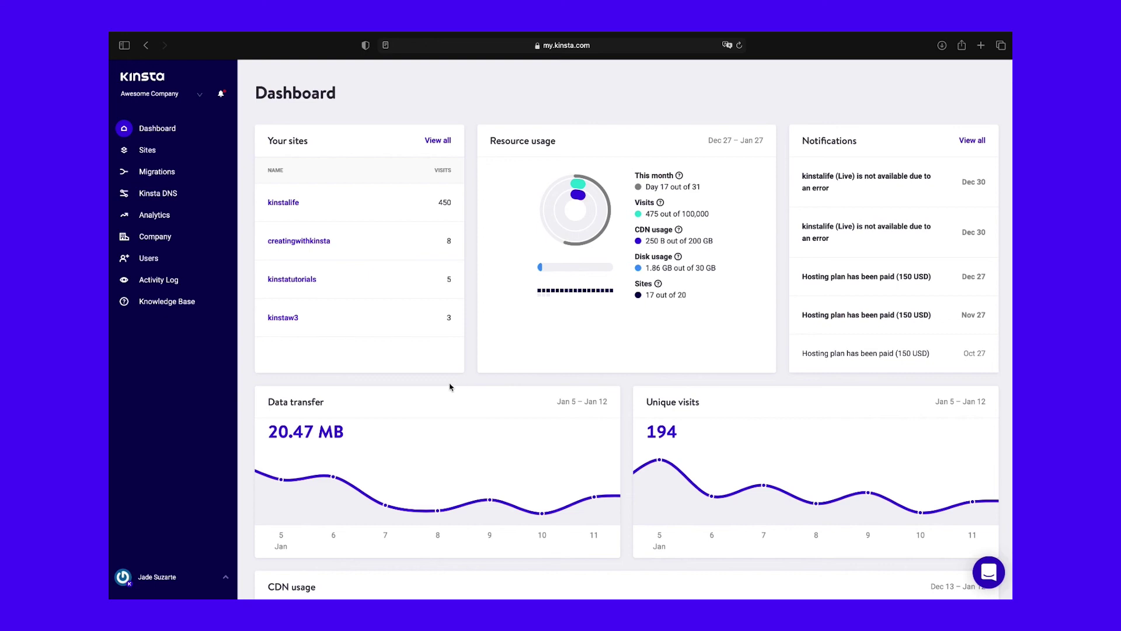
- From the kinstalife site's Tools, choose PHP 7.4 to replace the current PHP 8.0 engine
click(154, 152)
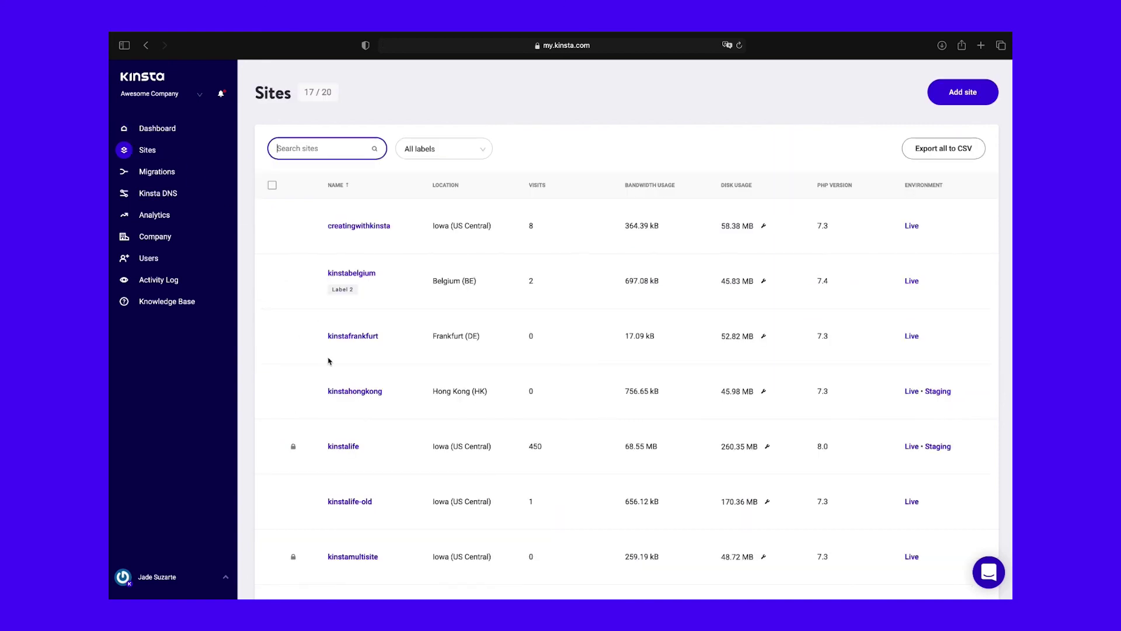
click(343, 447)
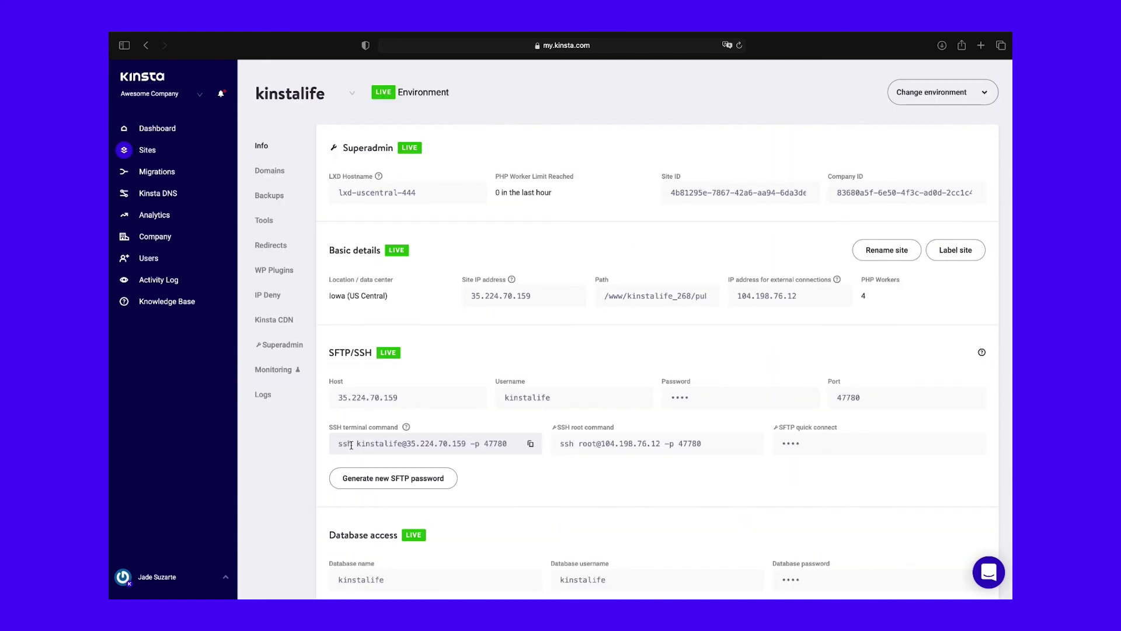
click(266, 221)
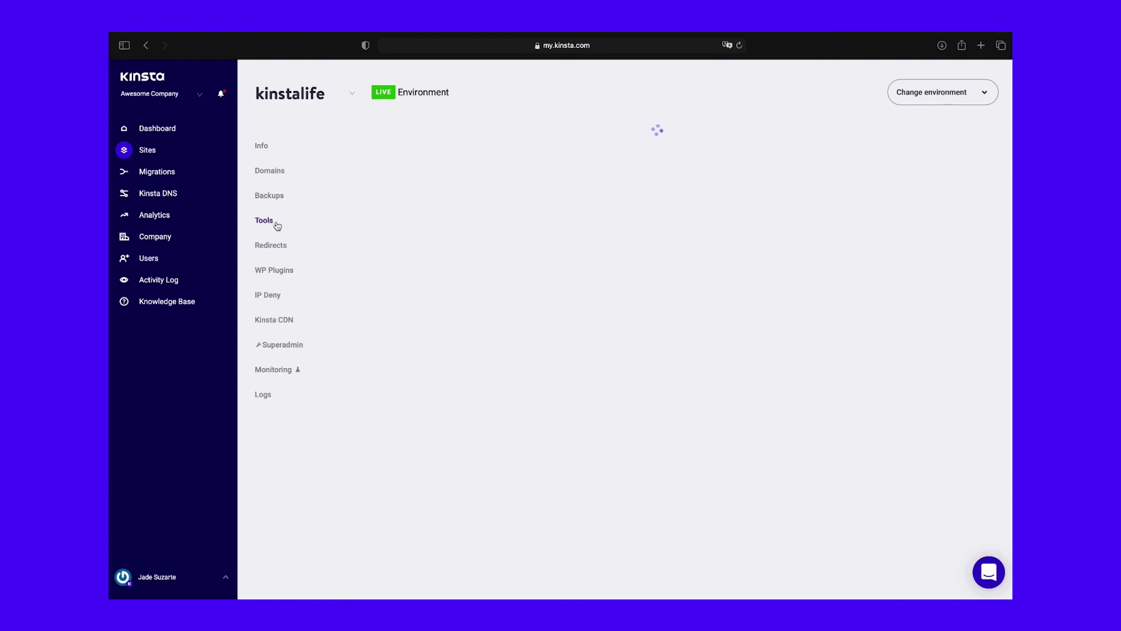
scroll(597, 465, down, 5)
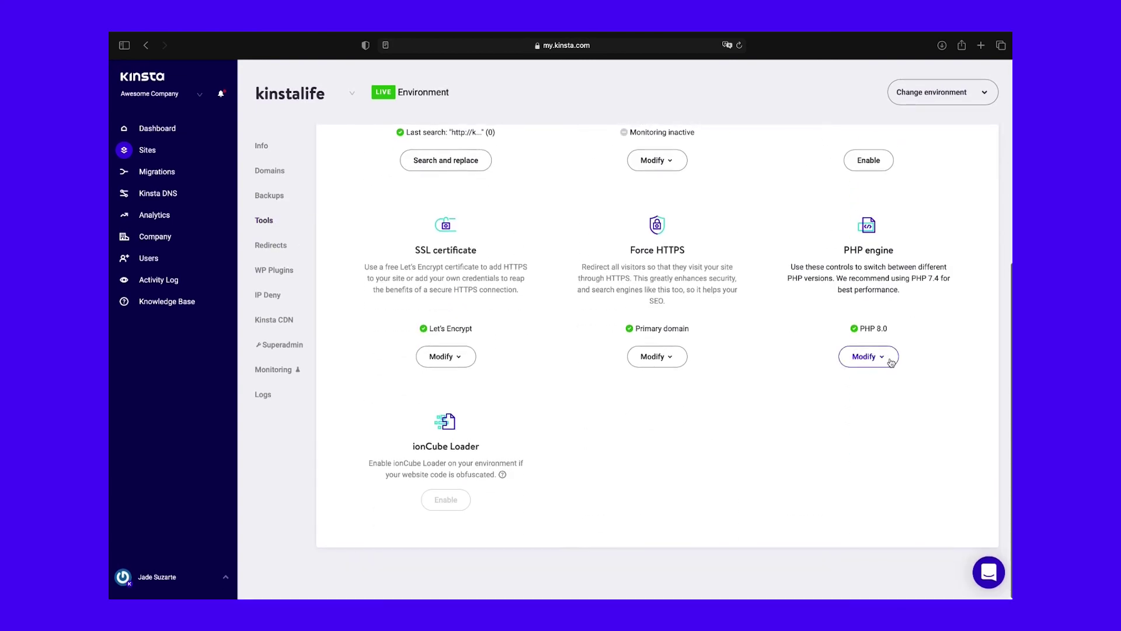
click(888, 359)
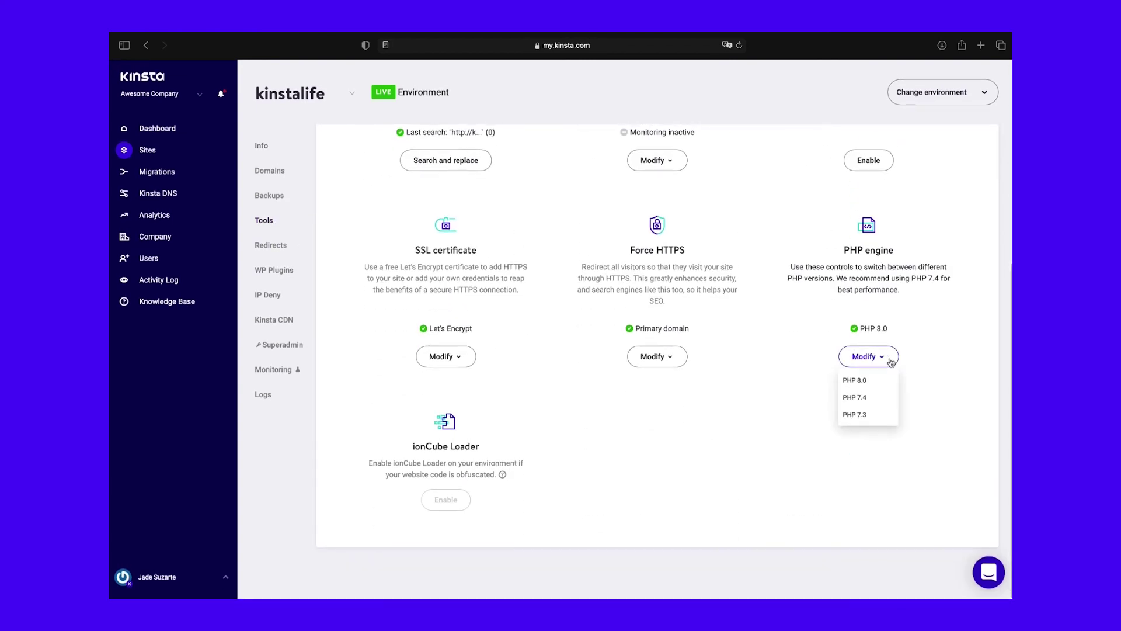
click(872, 397)
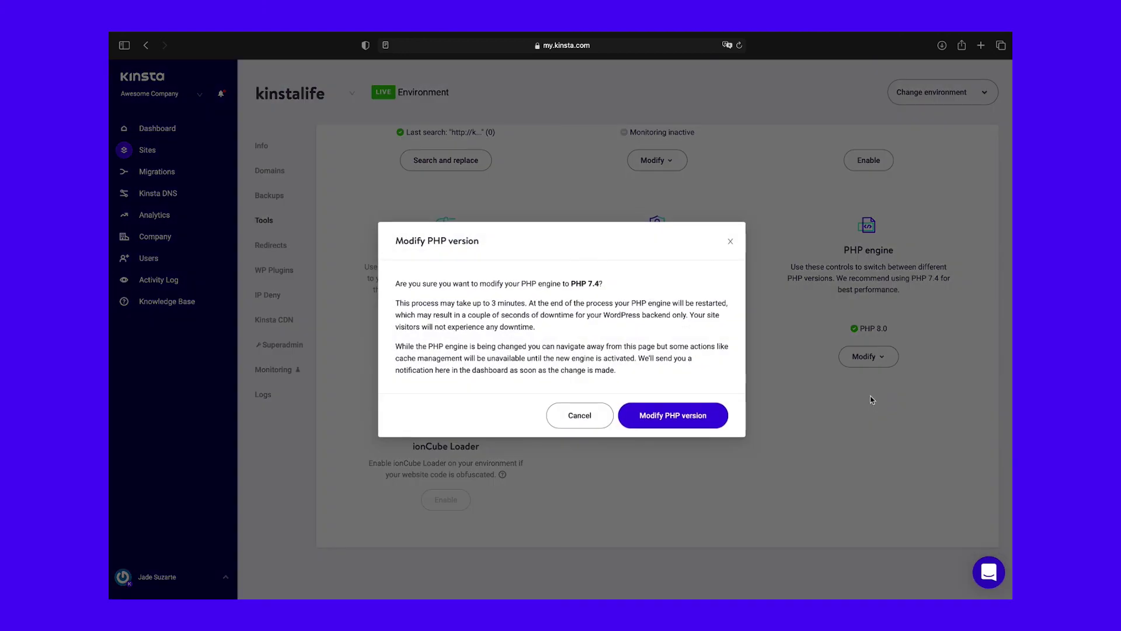